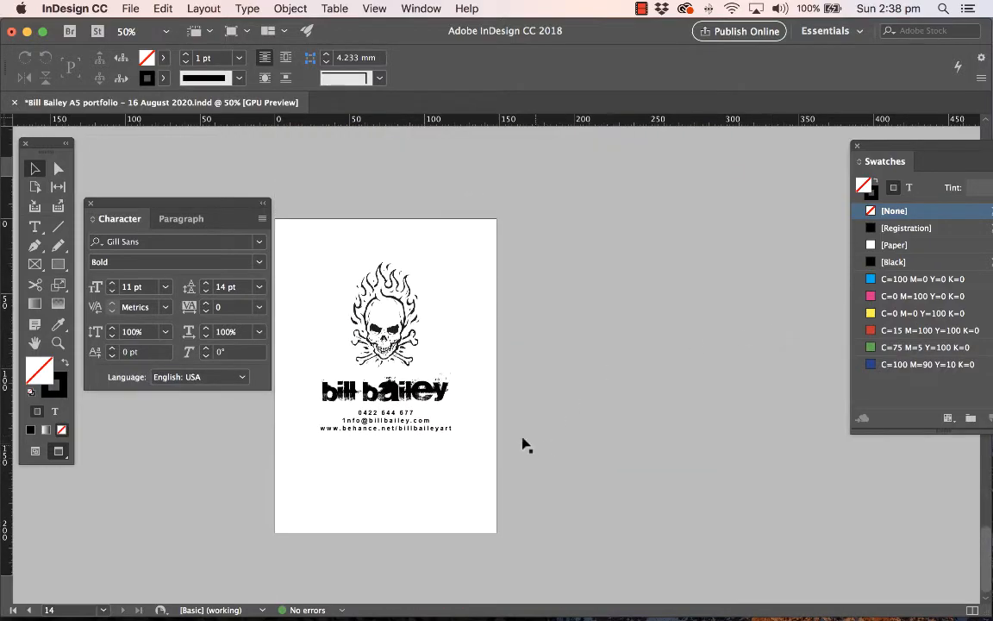
Open the red grunge background image from the cover page in Adobe Photoshop CC 2018 for editing
scroll(617, 351, up, 20)
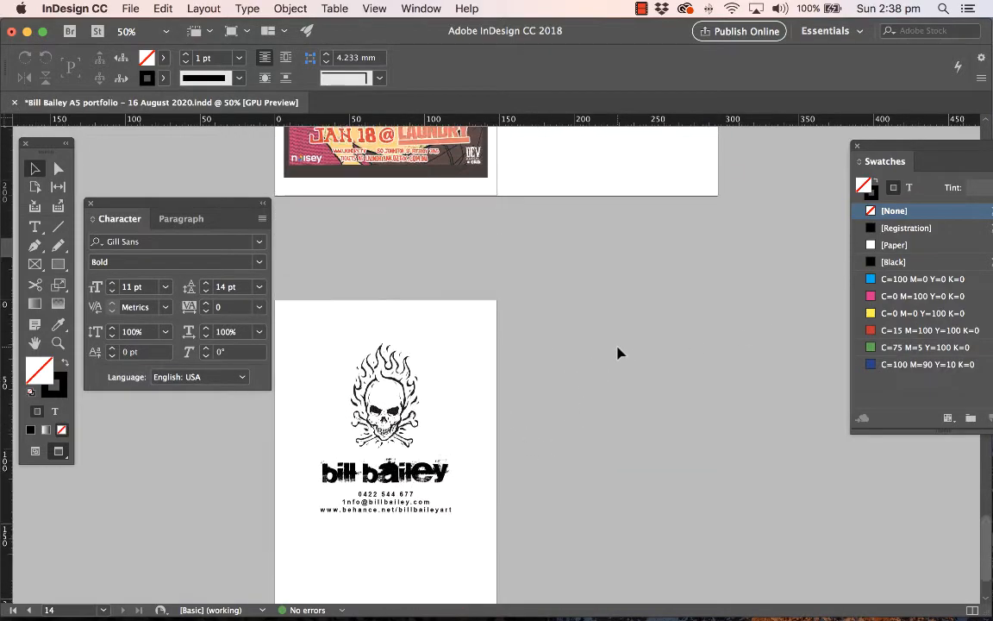
scroll(617, 352, up, 12)
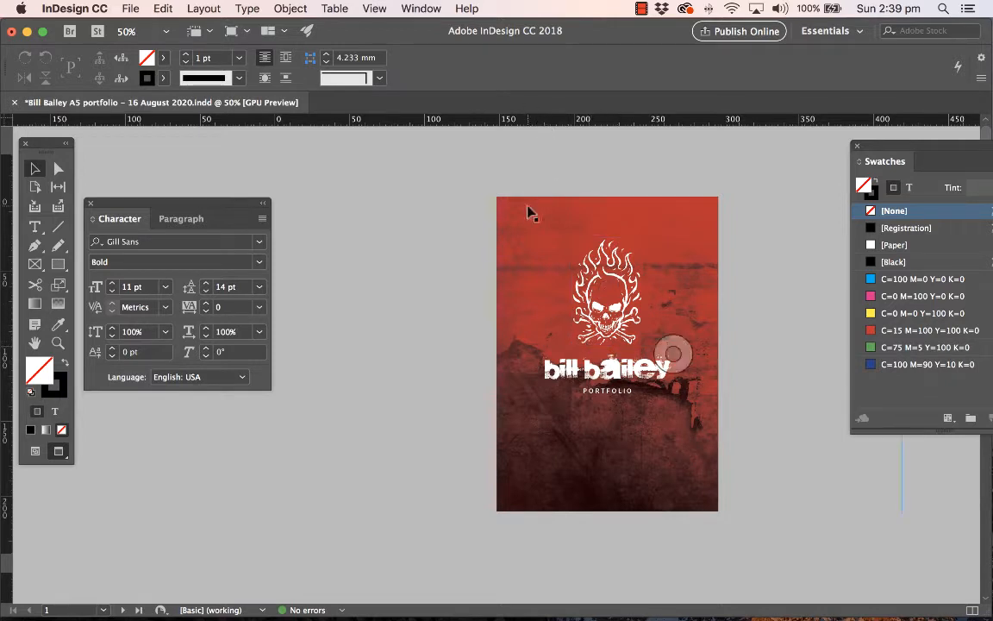
click(515, 229)
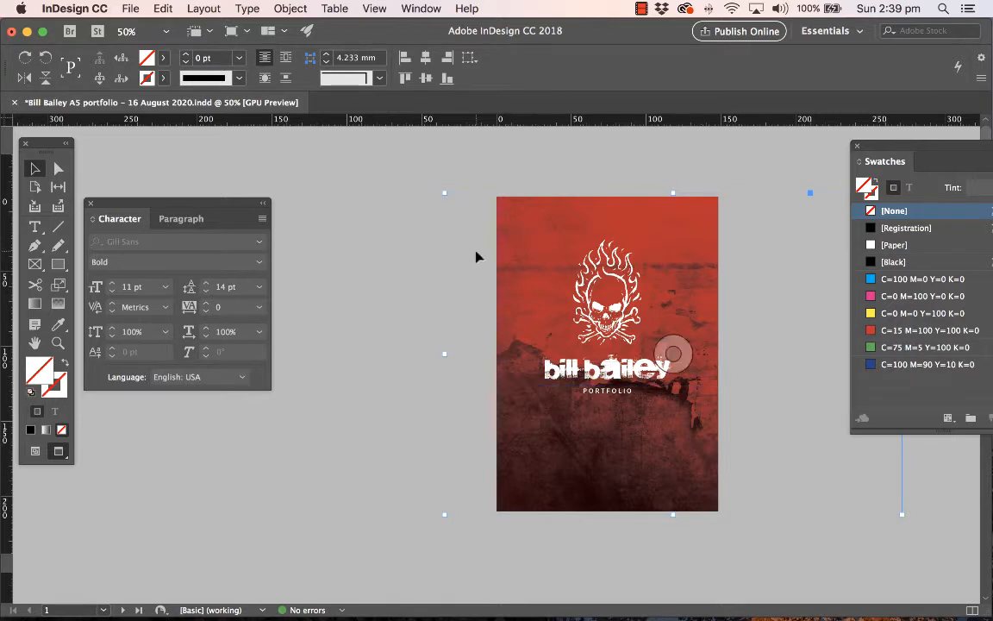
right_click(513, 248)
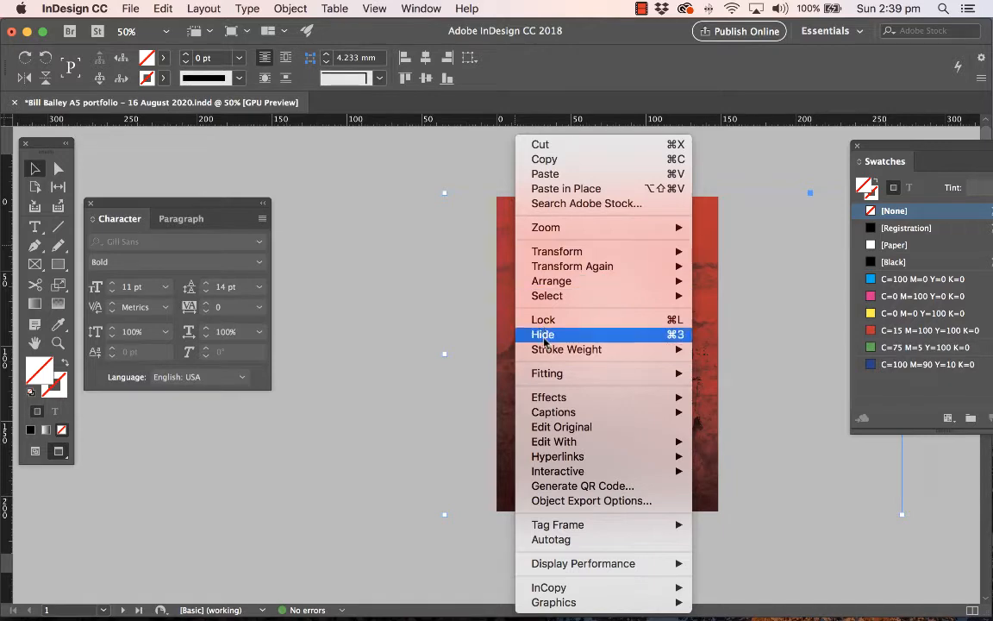
mouse_move(603, 443)
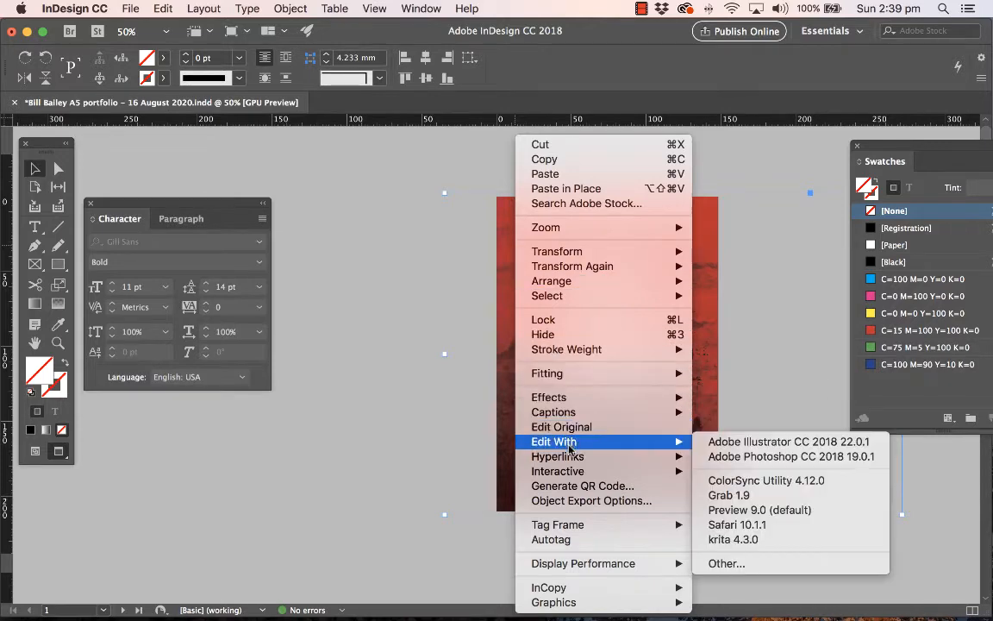
click(772, 456)
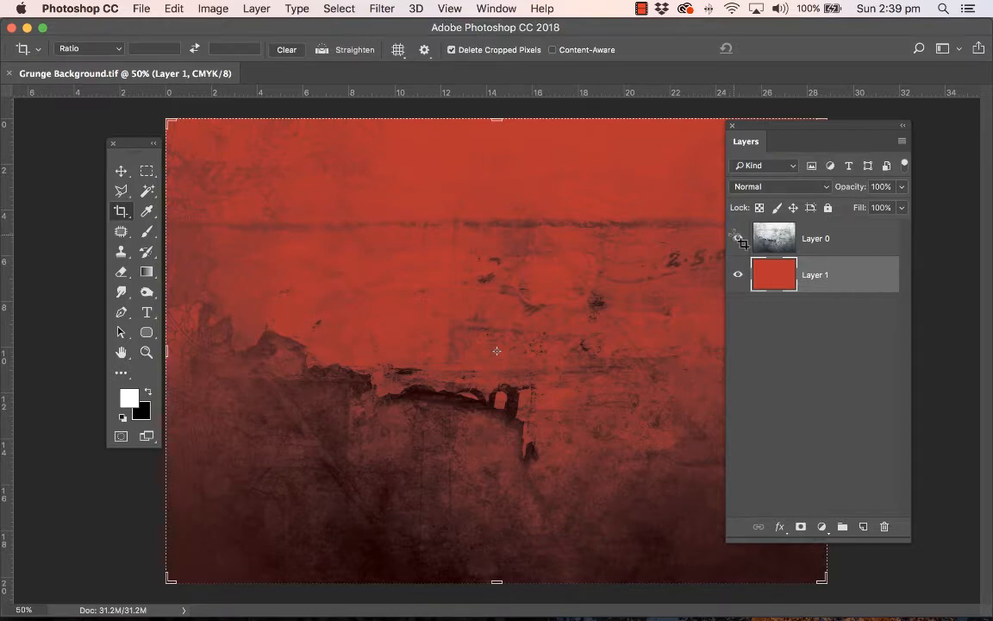
Toggle the visibility of Layer 0 and Layer 1 to examine what each contributes to the background
key(v)
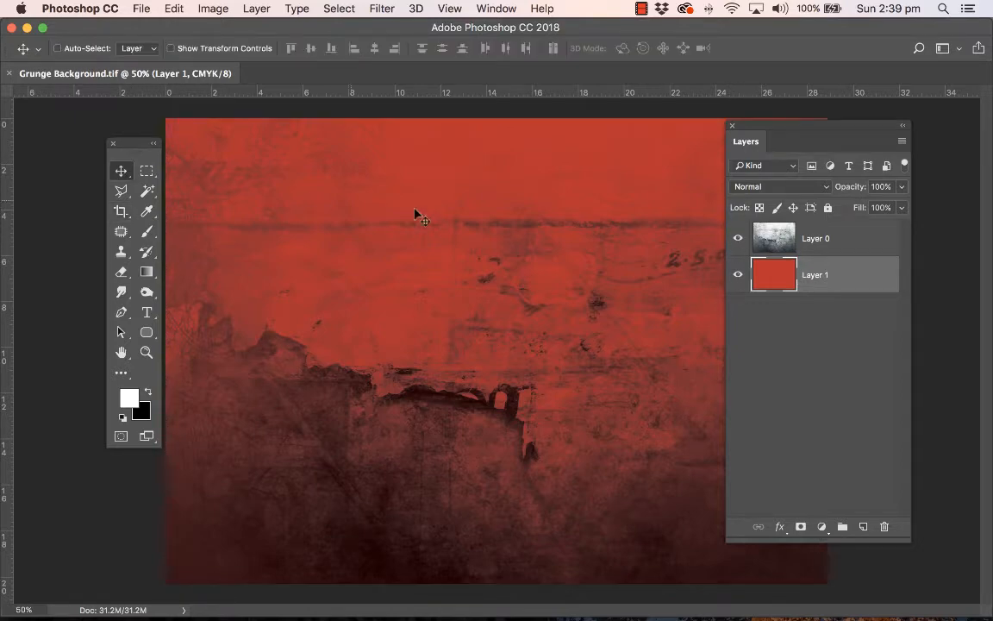
click(738, 241)
click(738, 241)
click(738, 274)
click(738, 274)
click(738, 274)
click(737, 275)
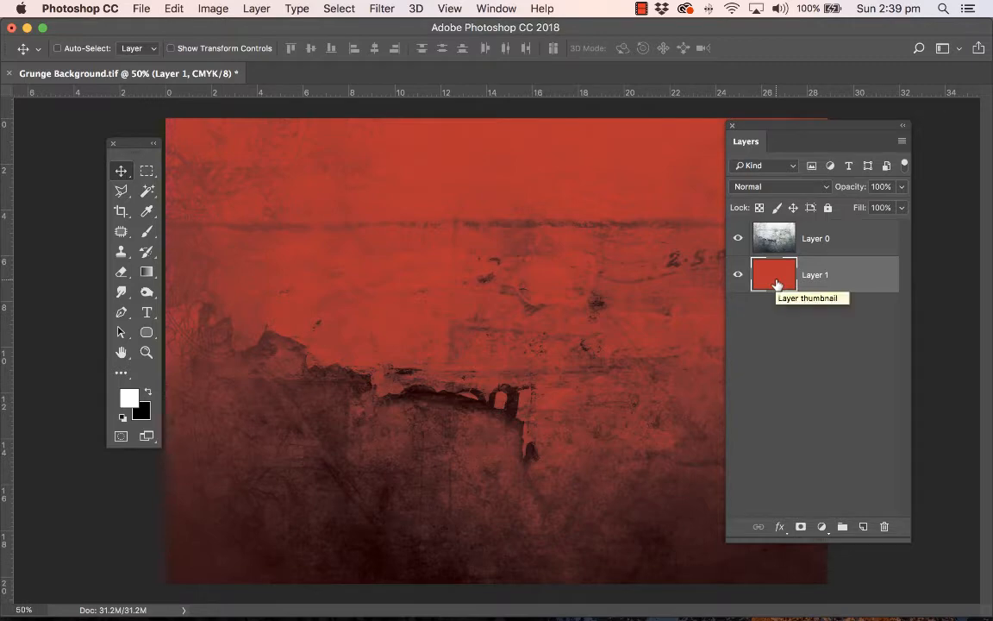
Recolour the solid red Layer 1 to teal with a Hue/Saturation adjustment, setting the hue to +155
key(super+u)
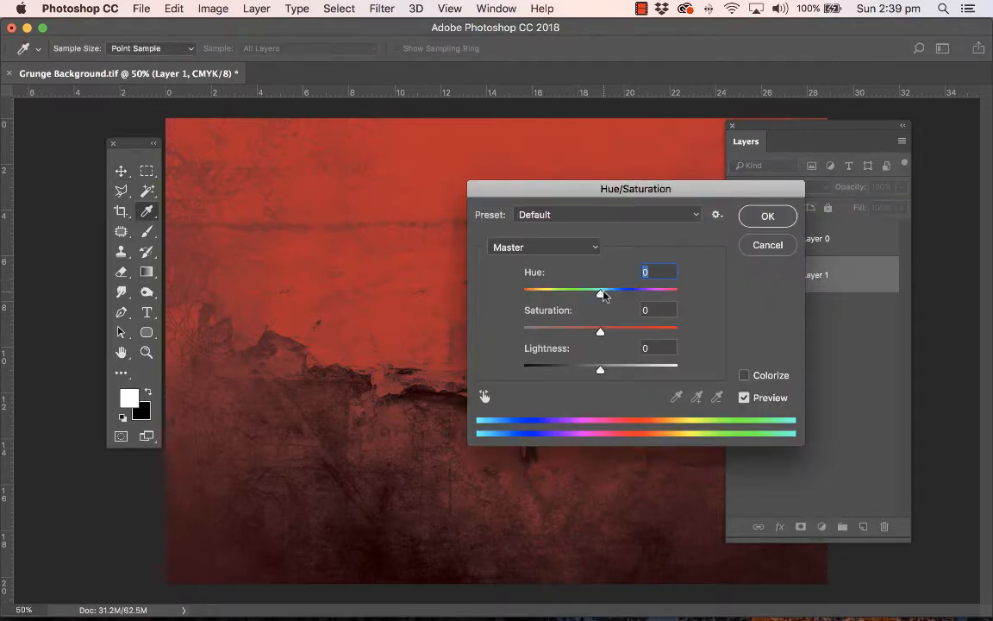
drag(602, 294, 674, 296)
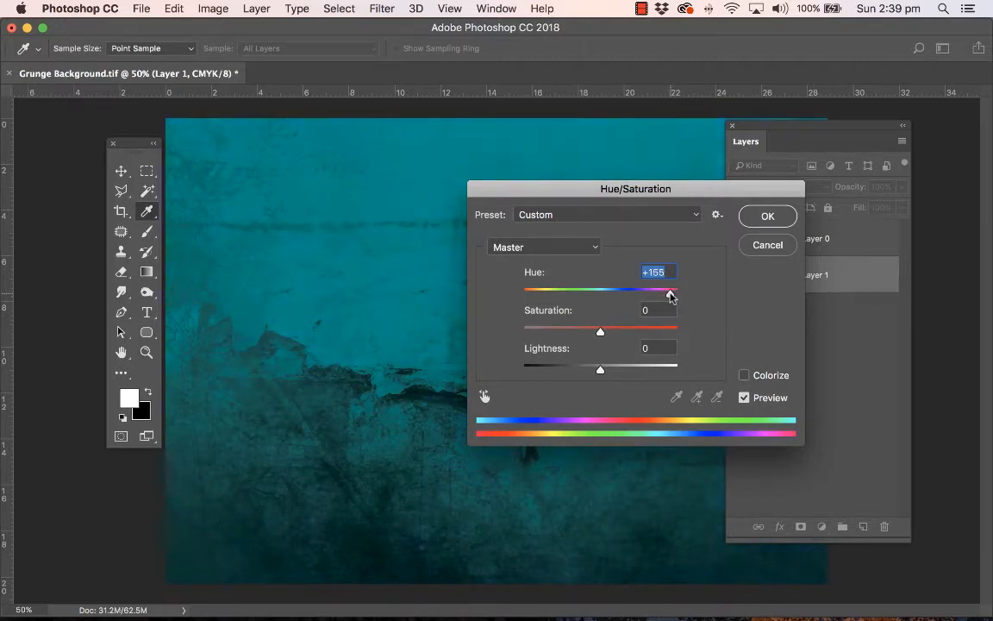
click(765, 216)
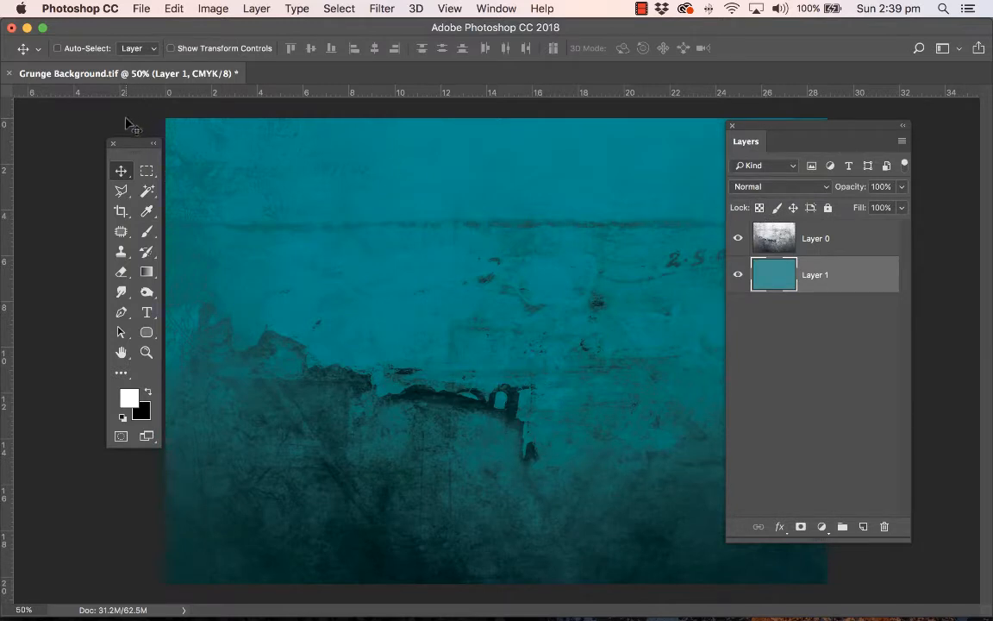
Close Grunge Background.tif with its changes saved, switch back to InDesign and deselect the cover background
click(9, 73)
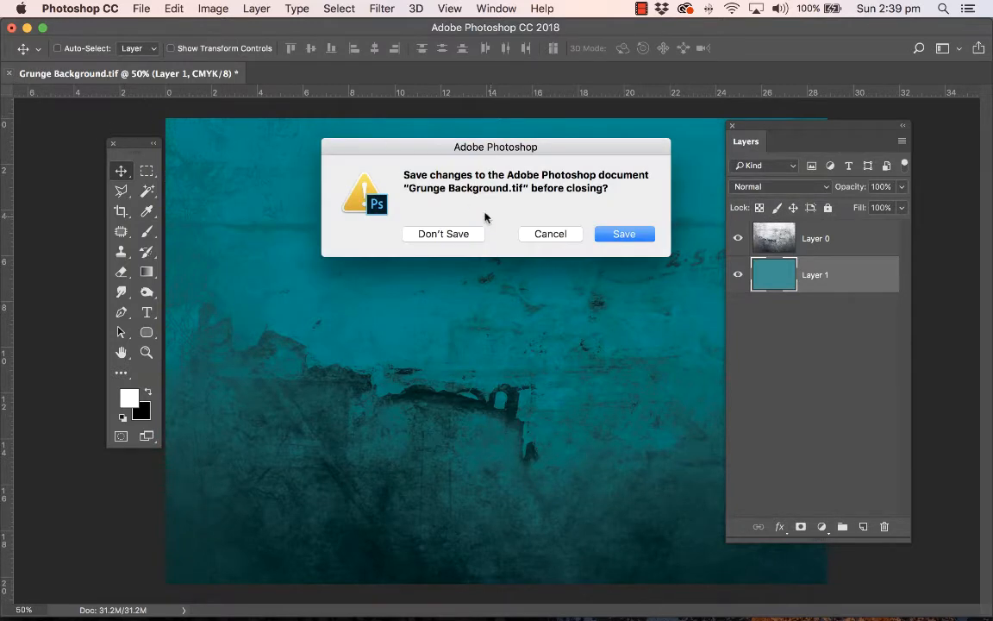
click(638, 235)
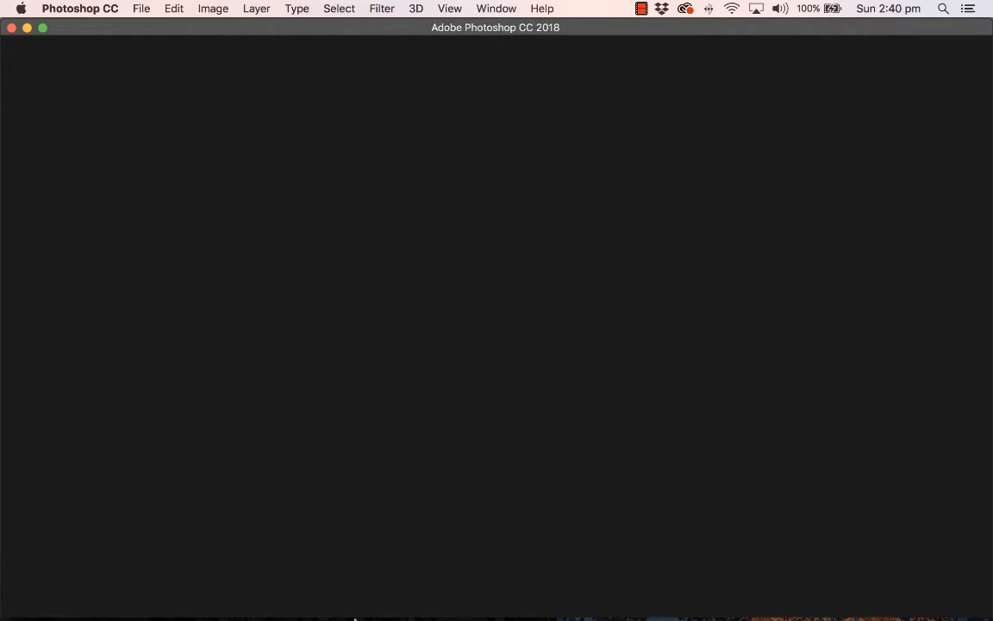
mouse_move(355, 618)
click(240, 594)
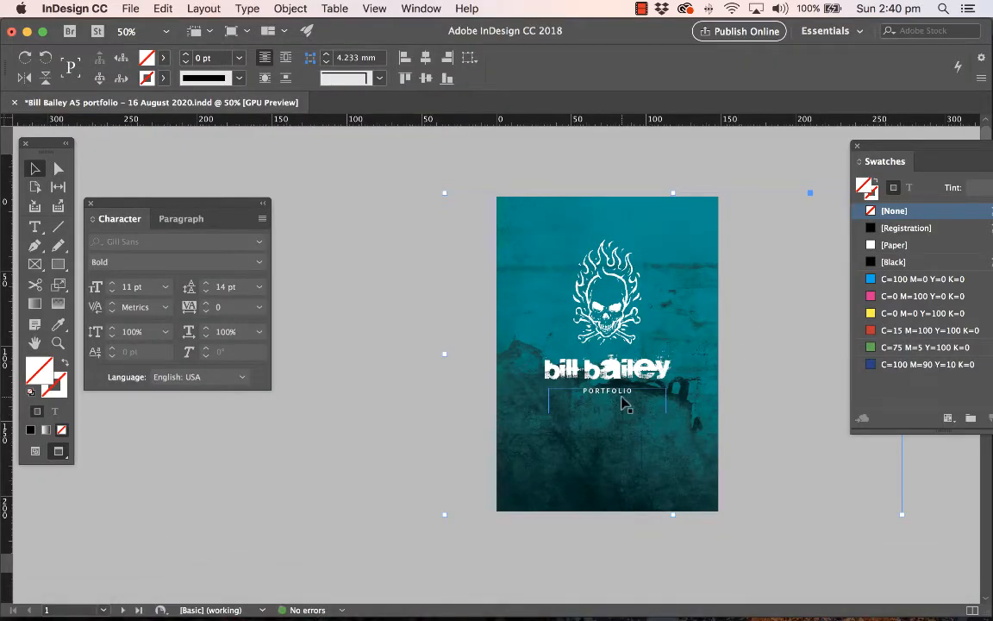
click(419, 428)
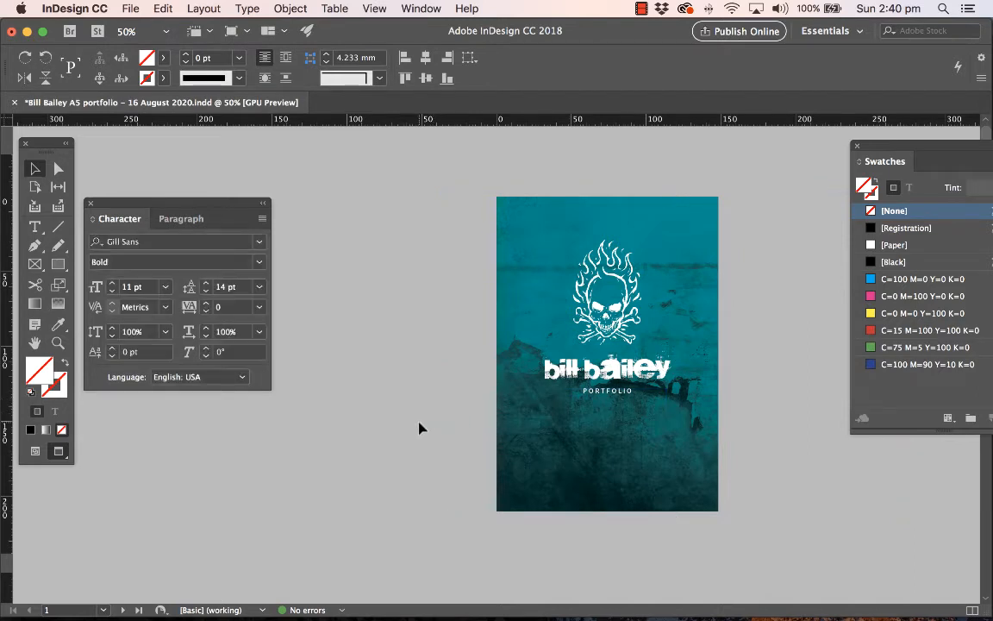
Cut the teal grunge background from the cover page and paste it onto the A-Master spread
click(746, 444)
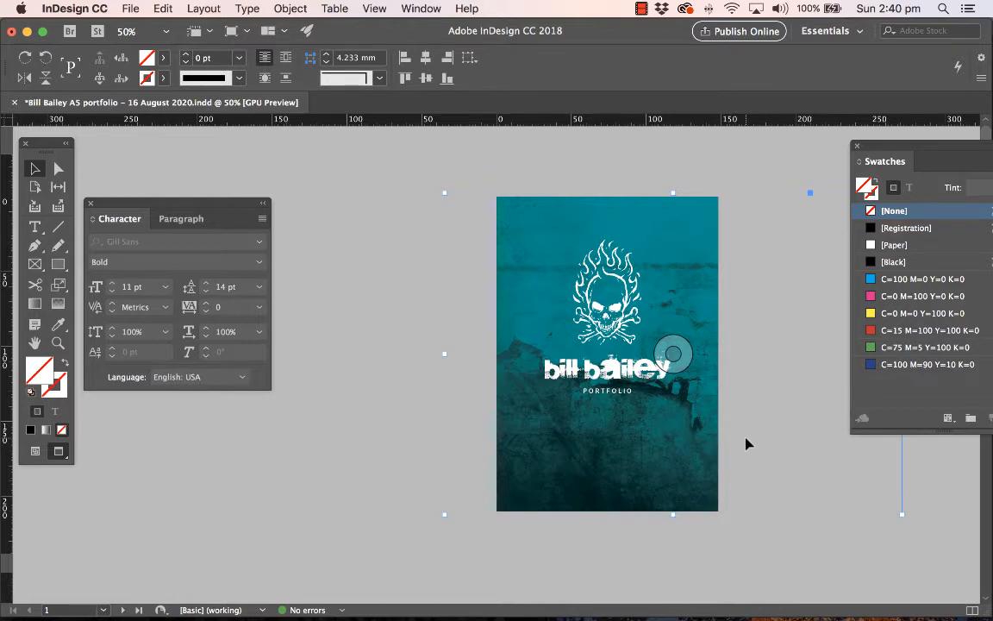
key(Delete)
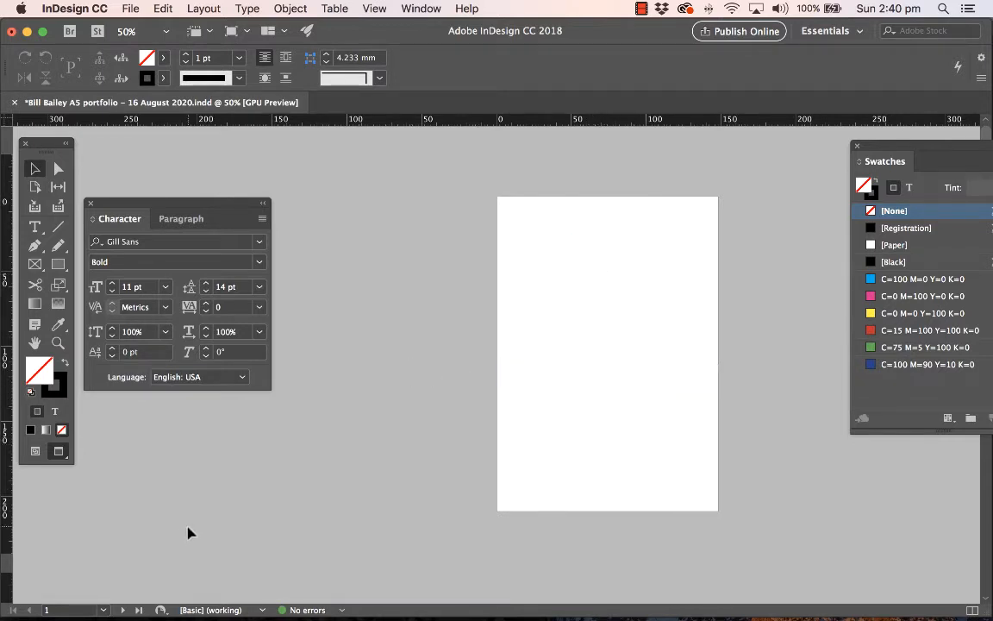
click(103, 610)
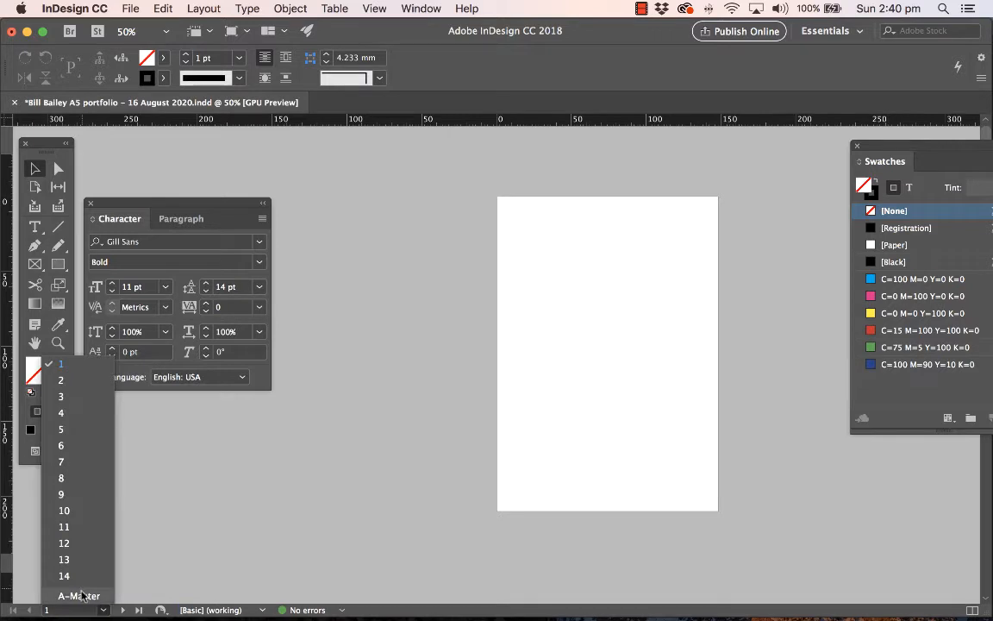
click(82, 595)
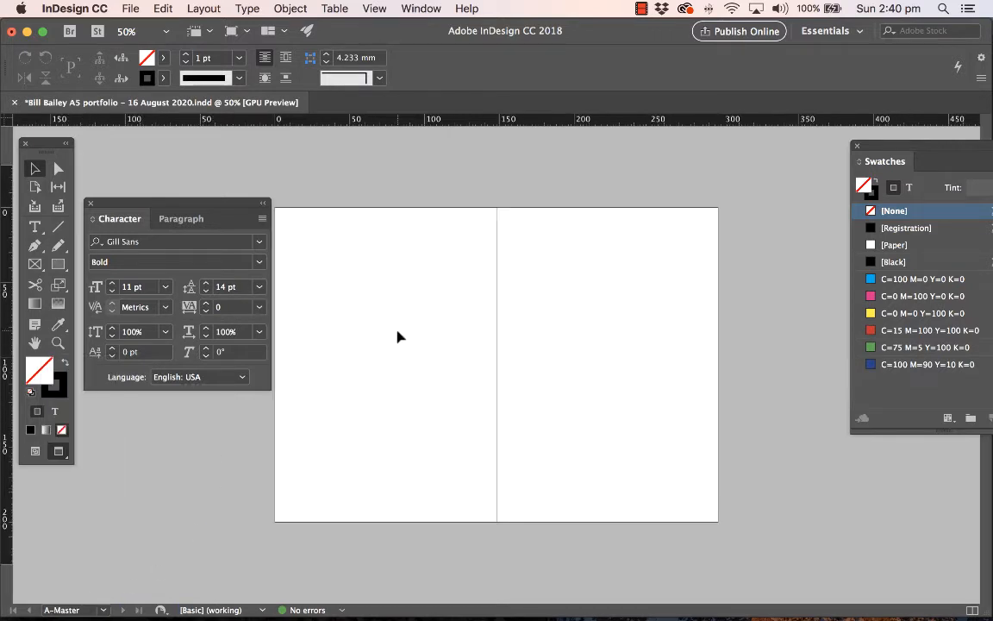
key(super+v)
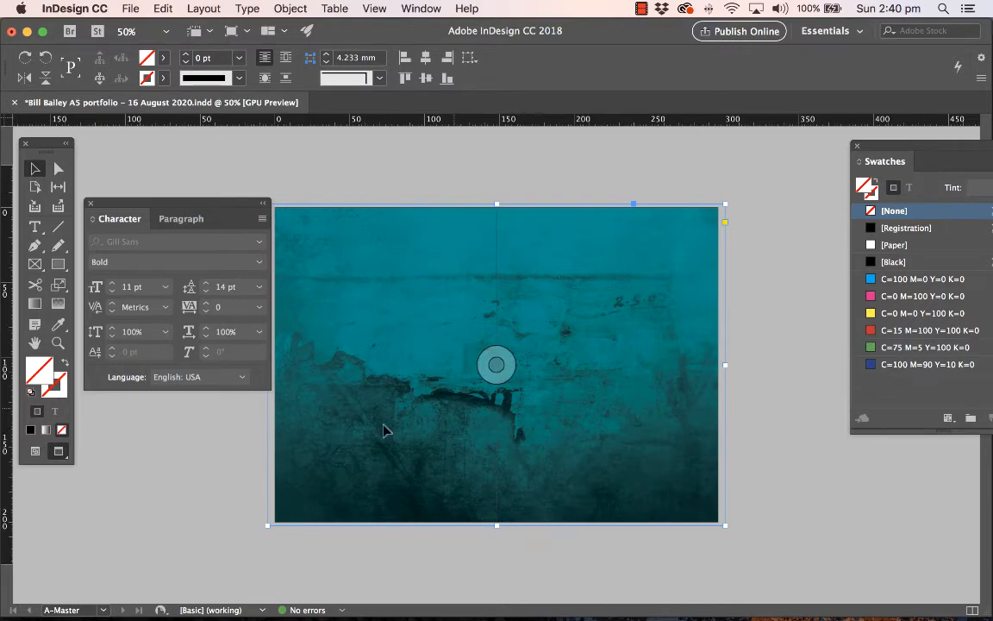
Examine the master background on every page, from the cover on page 1 through to page 14 and back
click(101, 610)
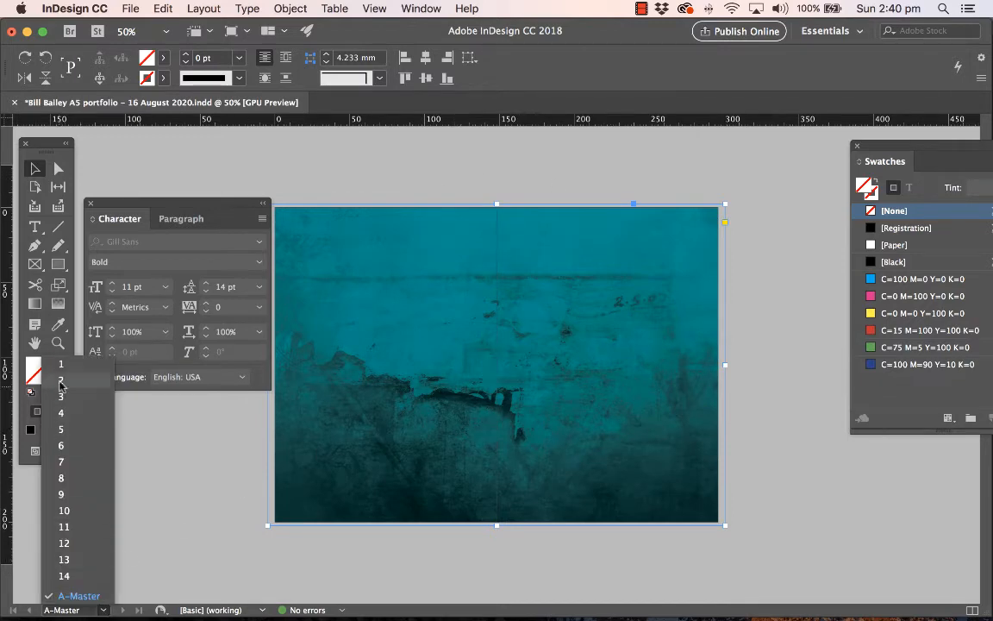
click(52, 328)
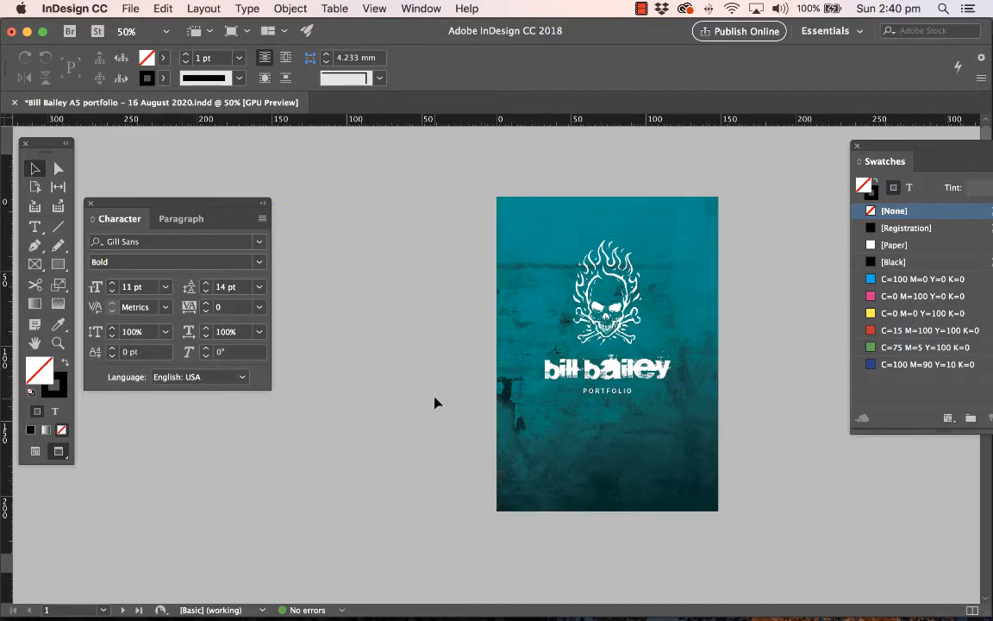
scroll(434, 399, down, 5)
scroll(434, 399, down, 10)
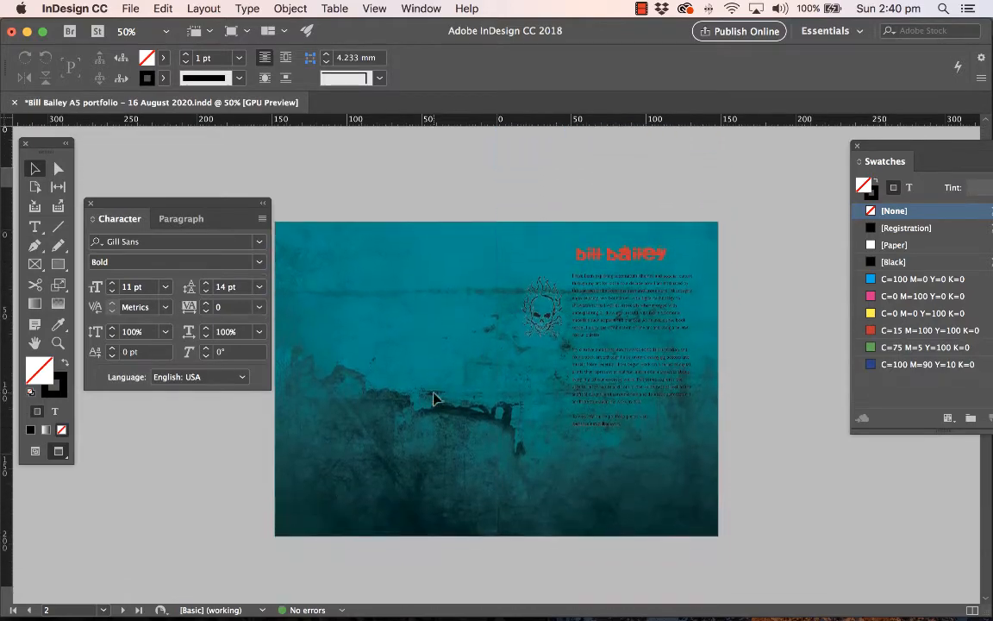
scroll(434, 399, down, 15)
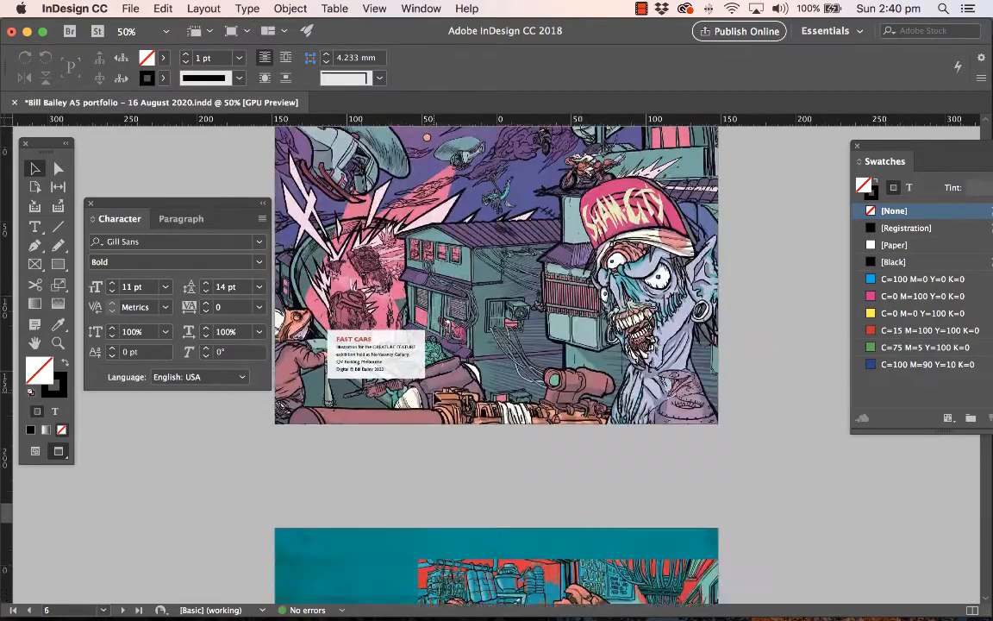
scroll(434, 396, down, 15)
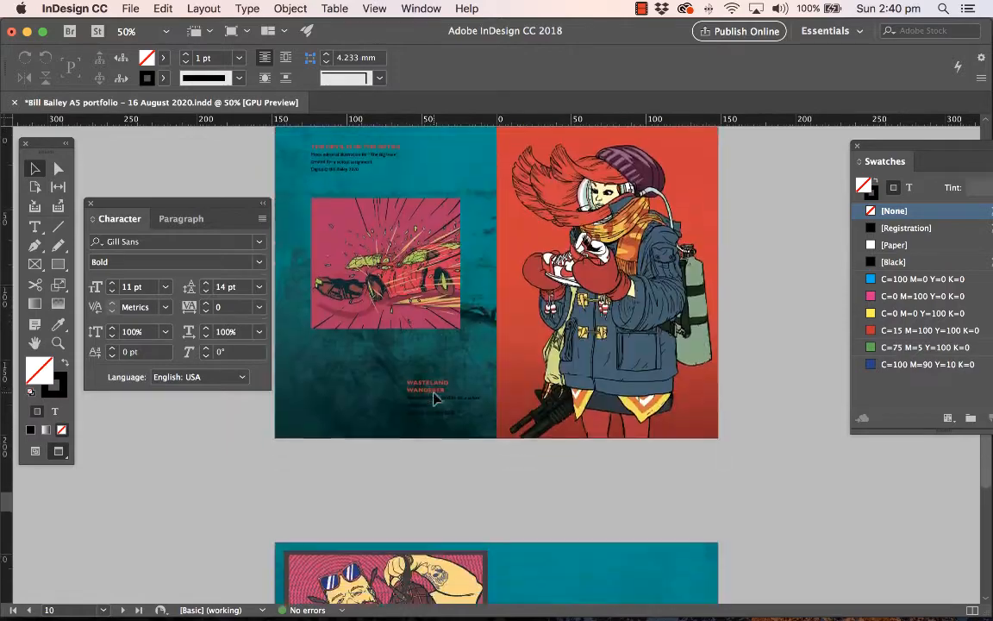
scroll(435, 399, down, 5)
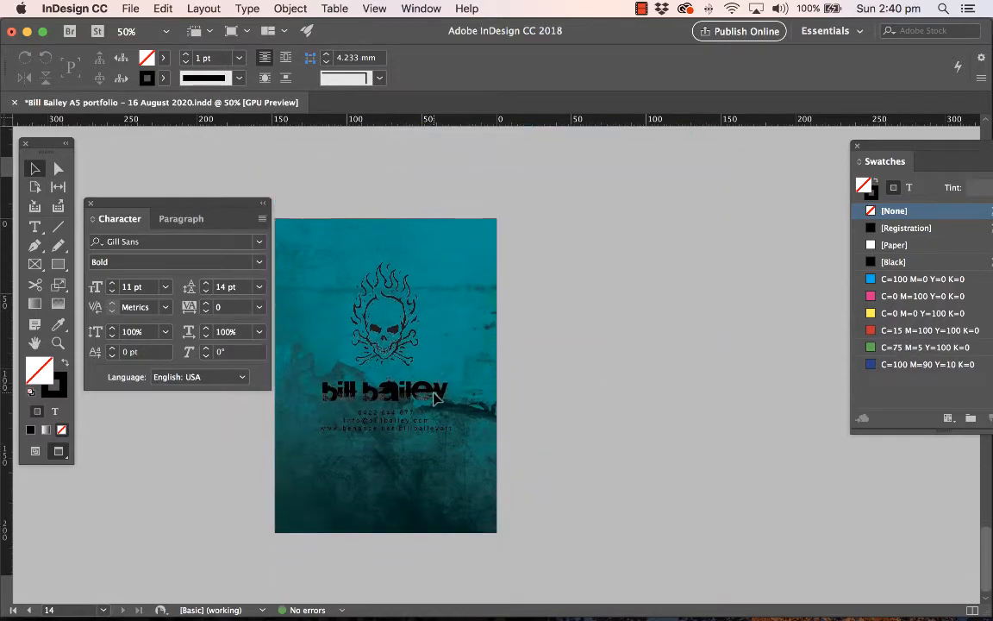
scroll(434, 399, up, 20)
scroll(435, 399, up, 8)
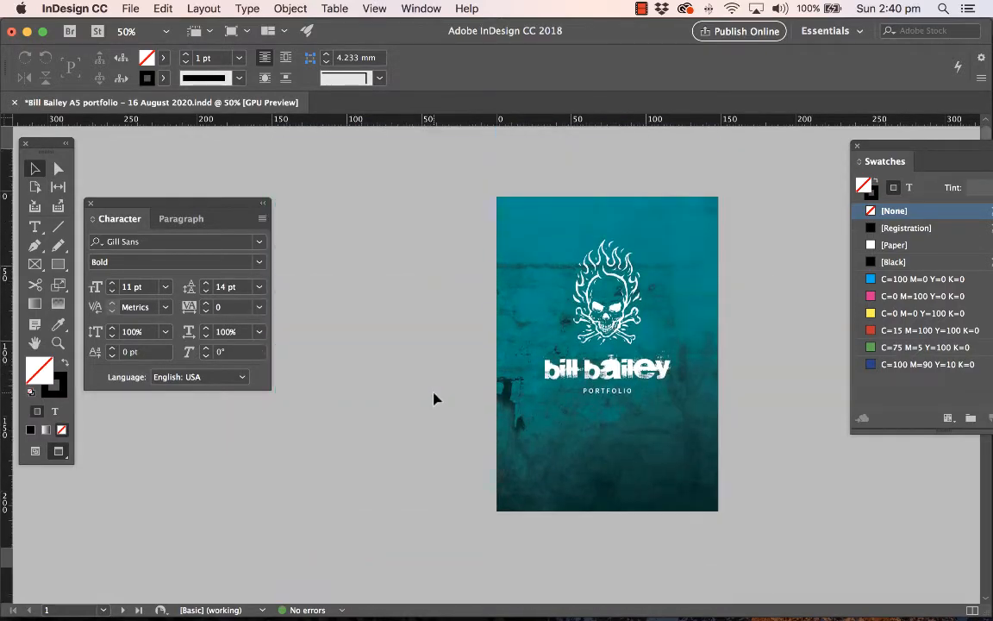
Replace the black skull logo on page 2's spread with the reversed skull logo PNG
scroll(434, 399, down, 4)
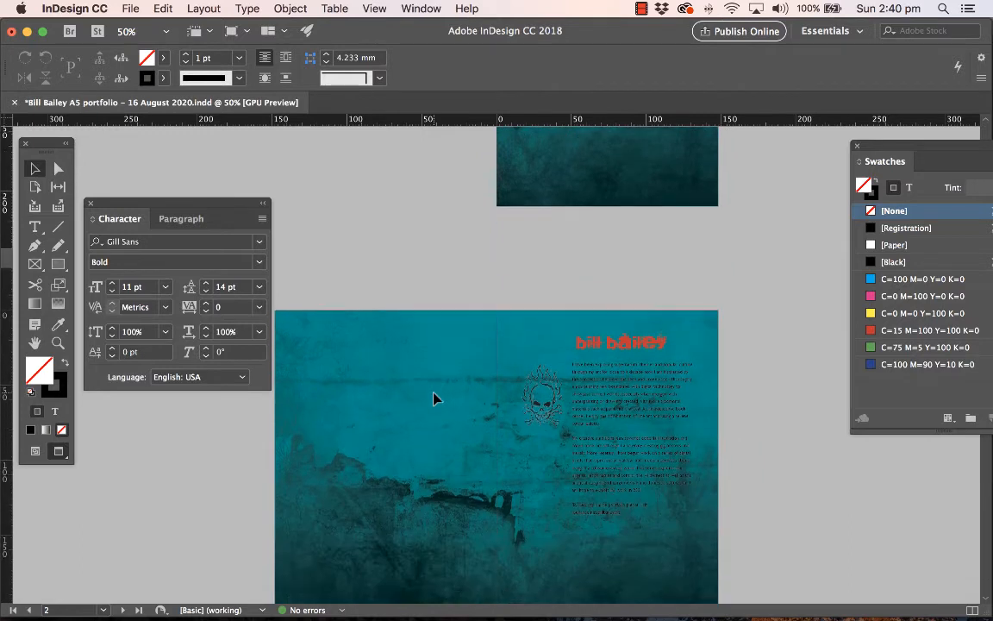
click(545, 424)
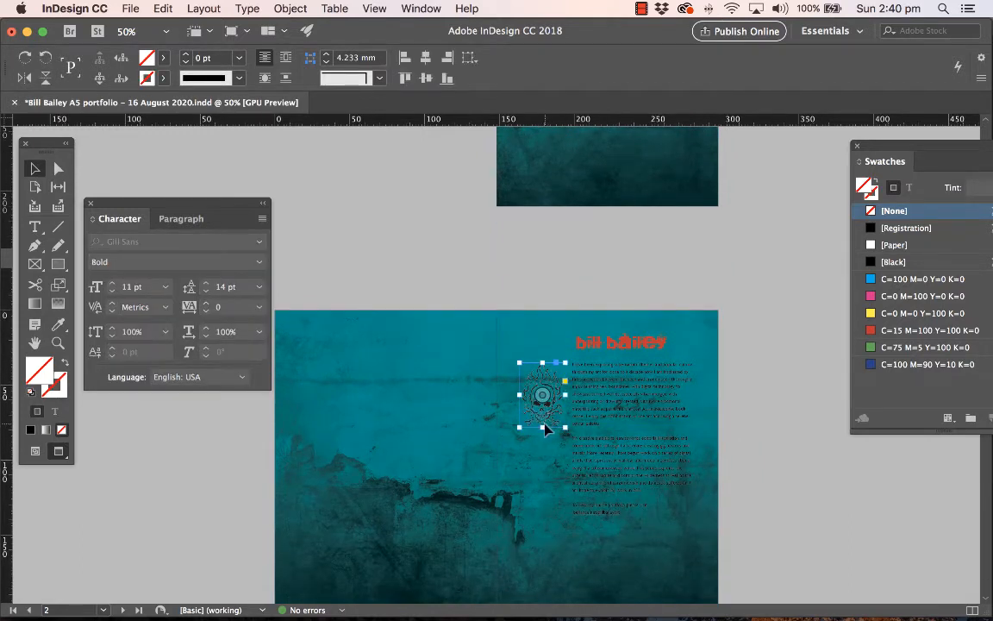
click(130, 8)
click(138, 208)
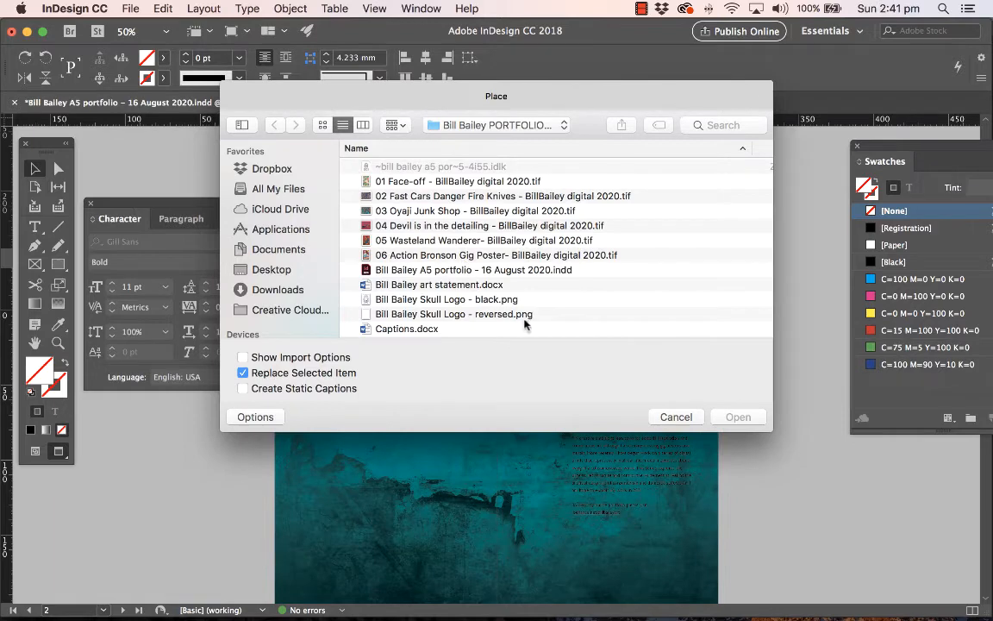
click(492, 313)
click(739, 417)
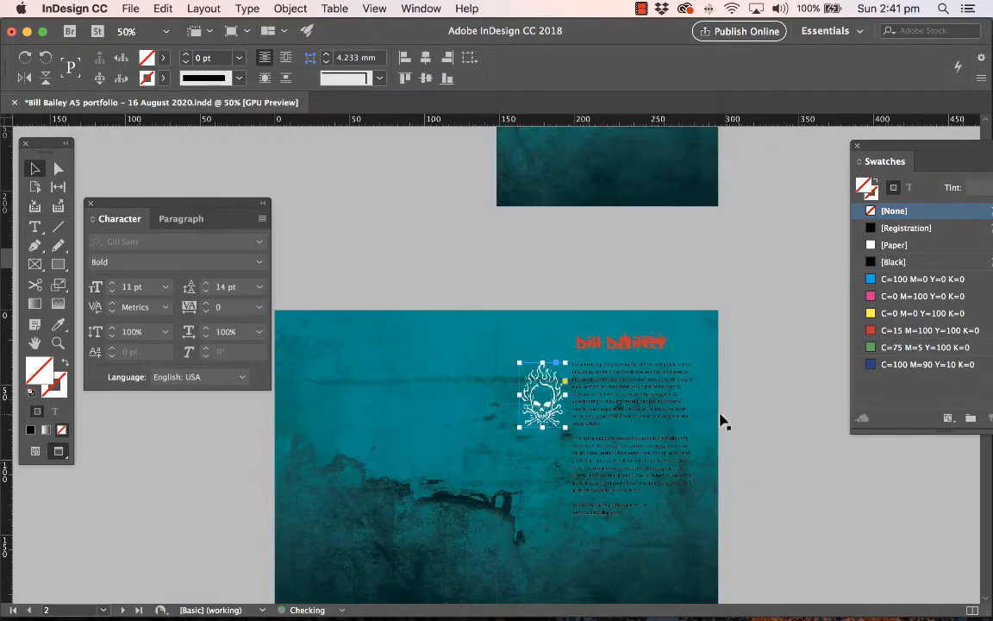
Change the Body Copy paragraph style's character color to [Paper], working from the artist statement text on page 2's spread
click(630, 413)
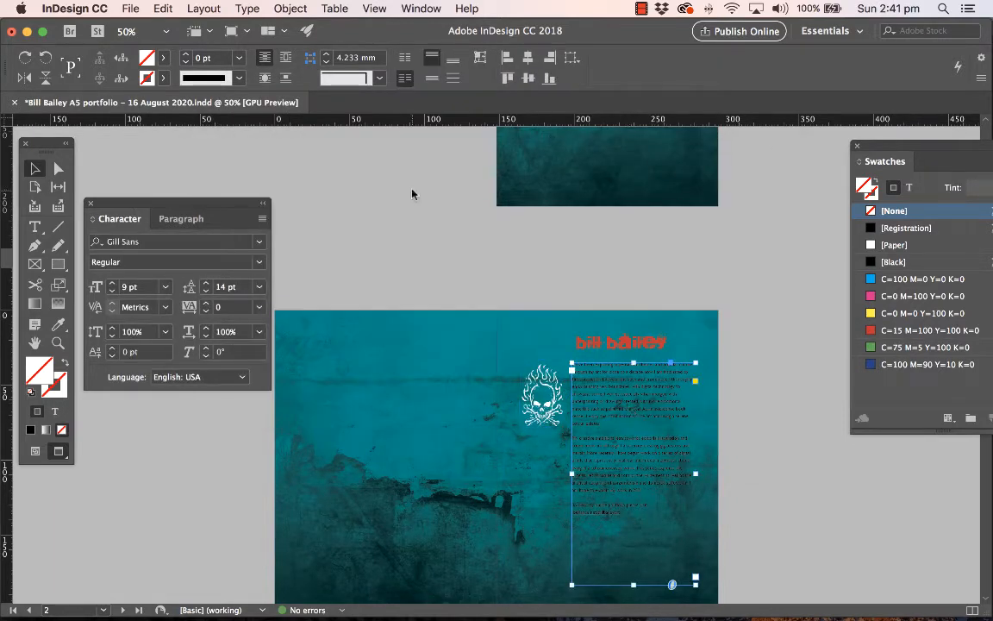
click(422, 7)
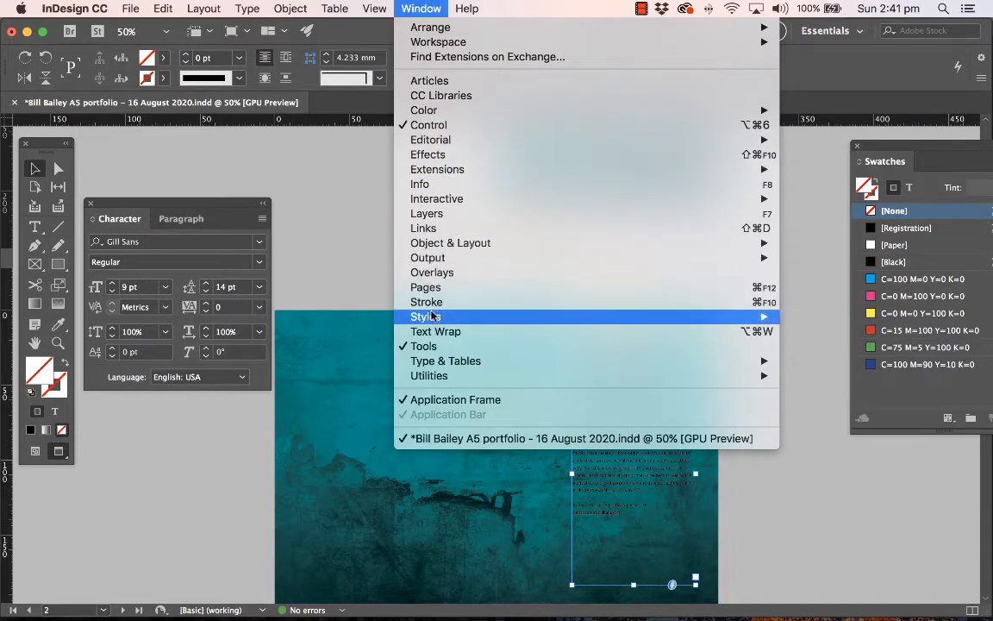
mouse_move(509, 321)
click(849, 361)
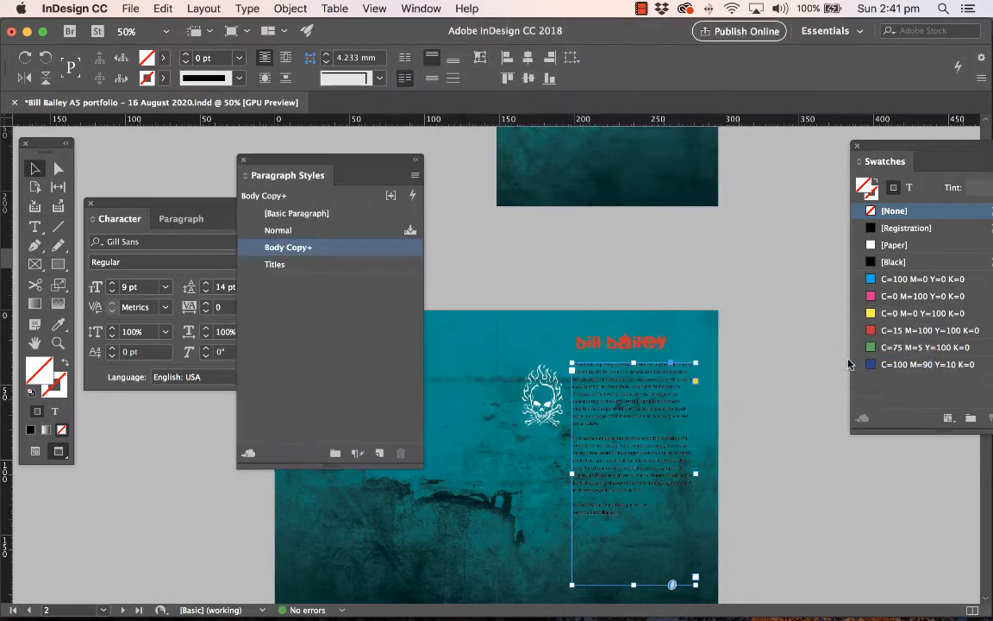
double_click(342, 247)
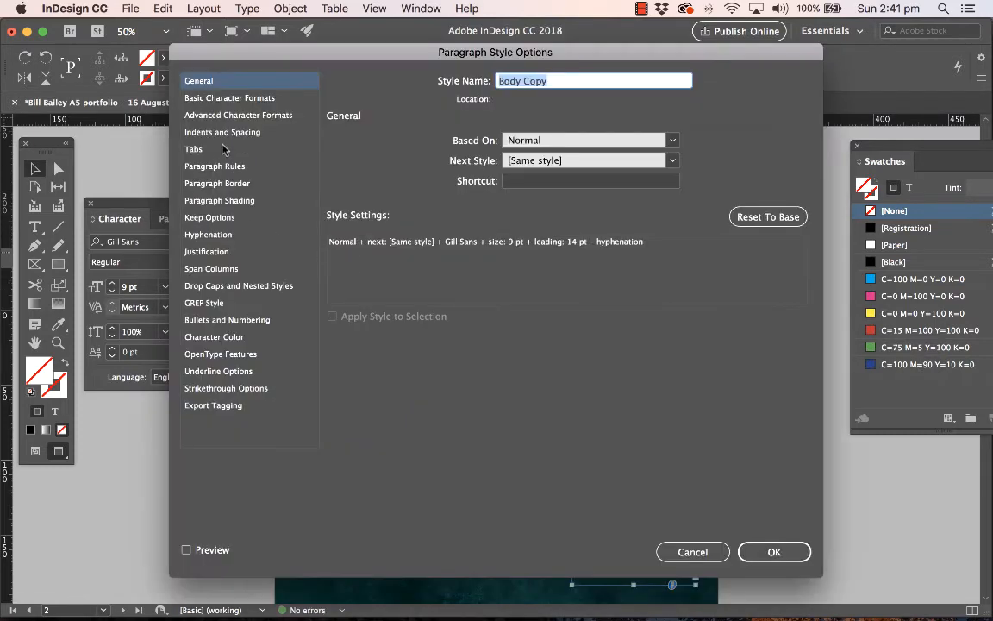
click(257, 99)
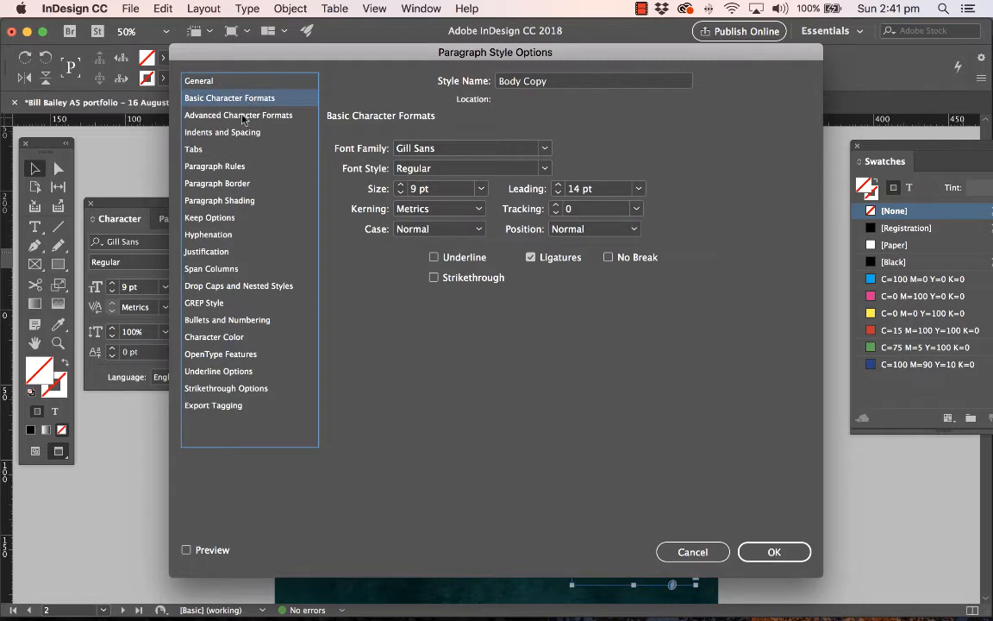
click(243, 116)
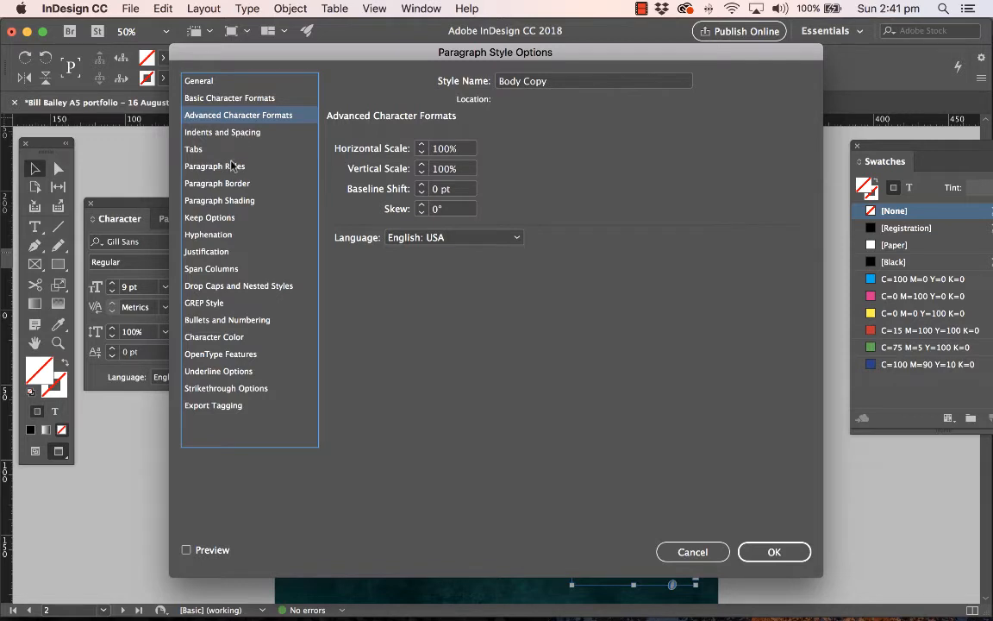
click(229, 339)
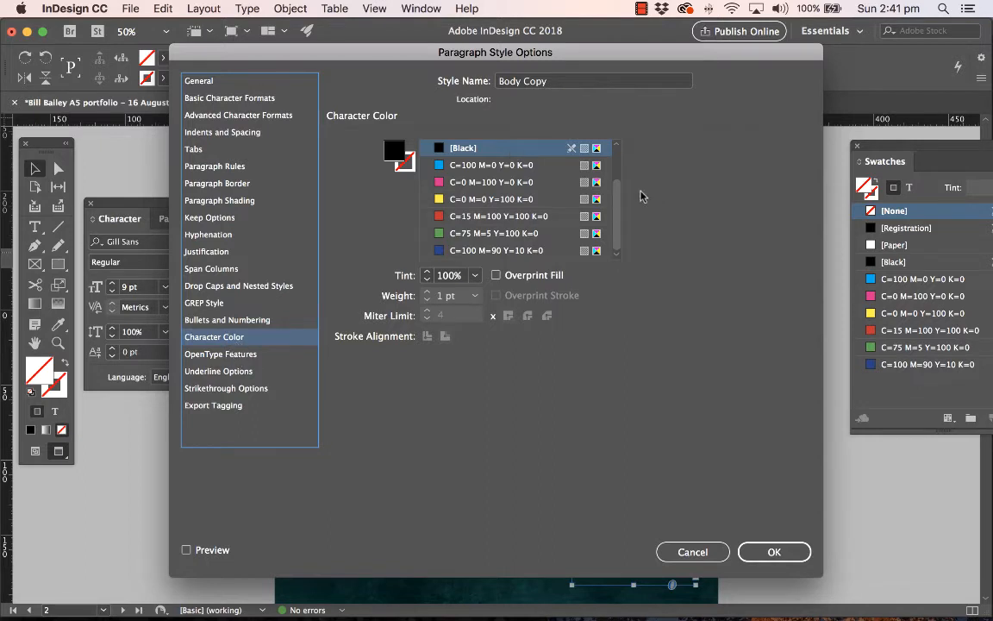
drag(616, 191, 617, 147)
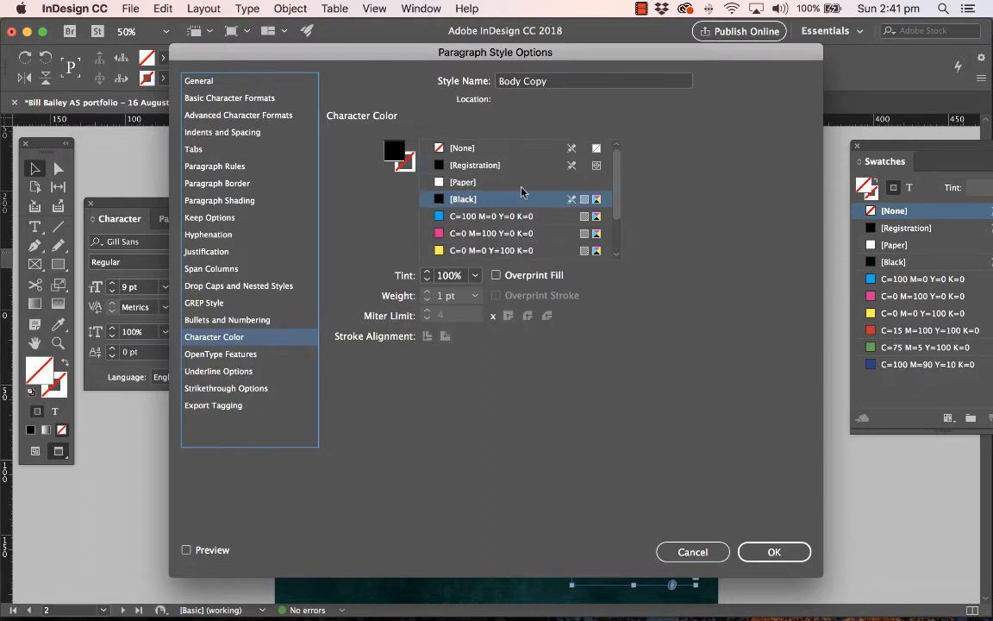
click(487, 183)
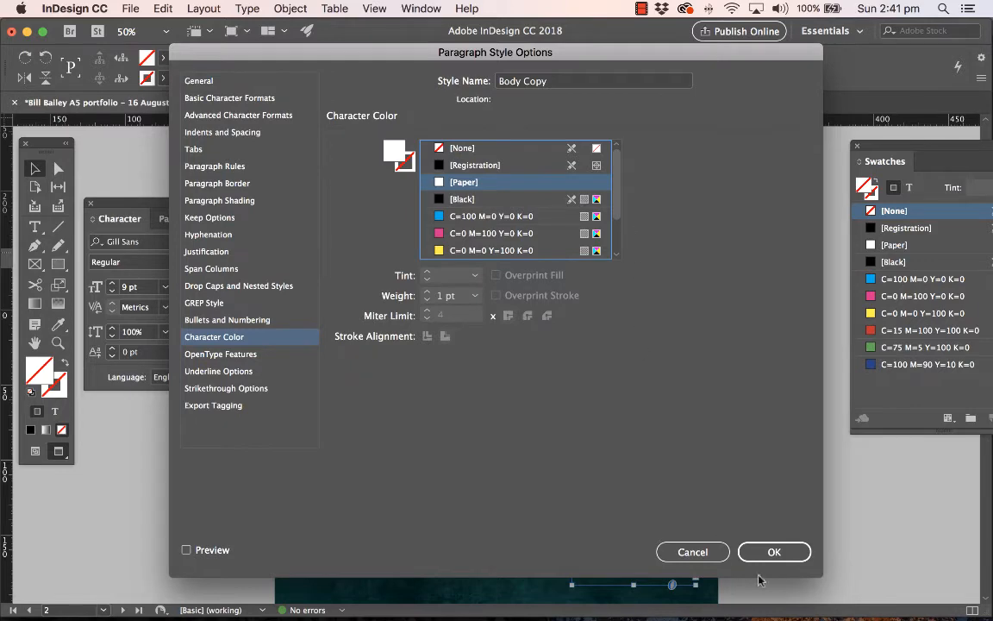
click(777, 553)
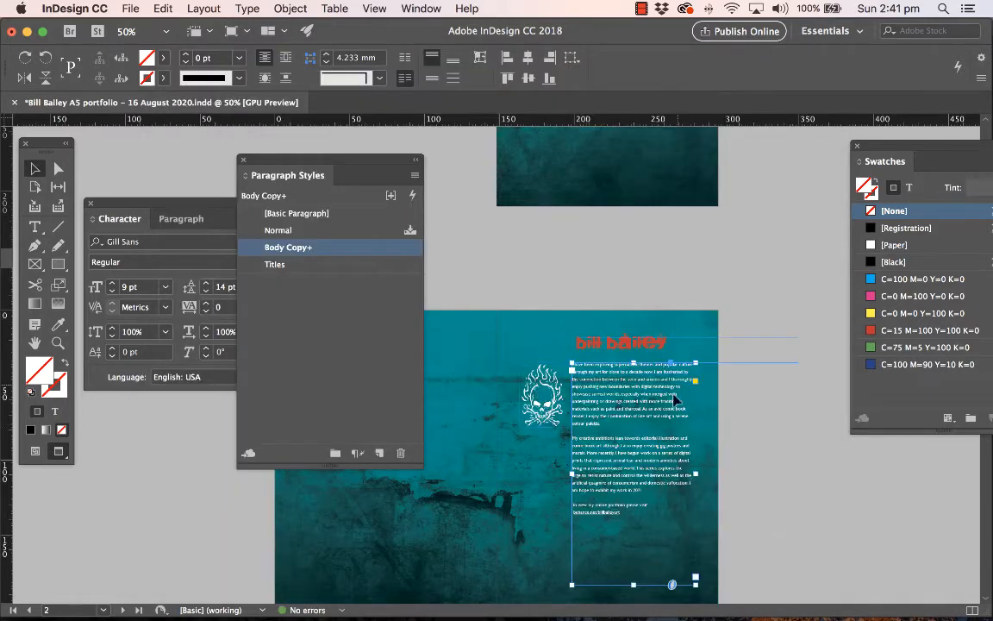
Move the paragraph styles list off the artwork and fill the caption box behind the FAST CARS text on page 6's spread with [Black]
scroll(740, 414, down, 5)
scroll(738, 415, down, 3)
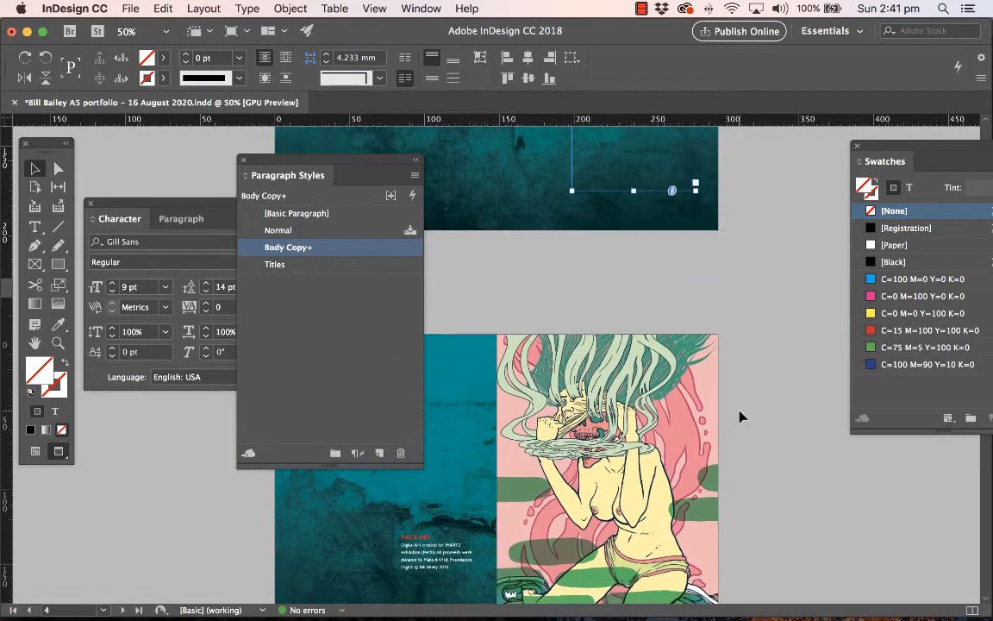
scroll(498, 446, down, 10)
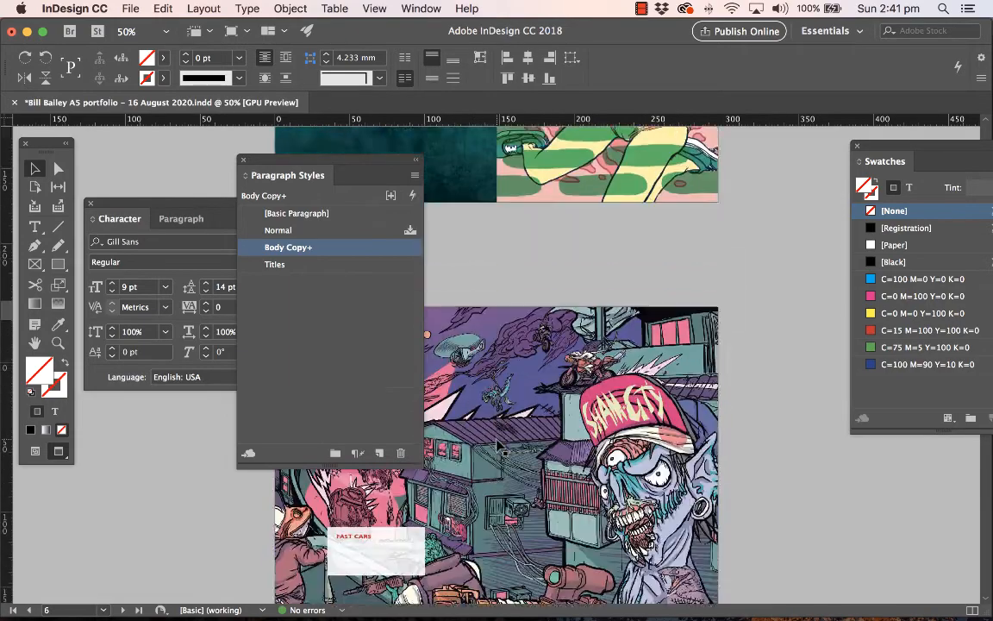
scroll(498, 446, up, 1)
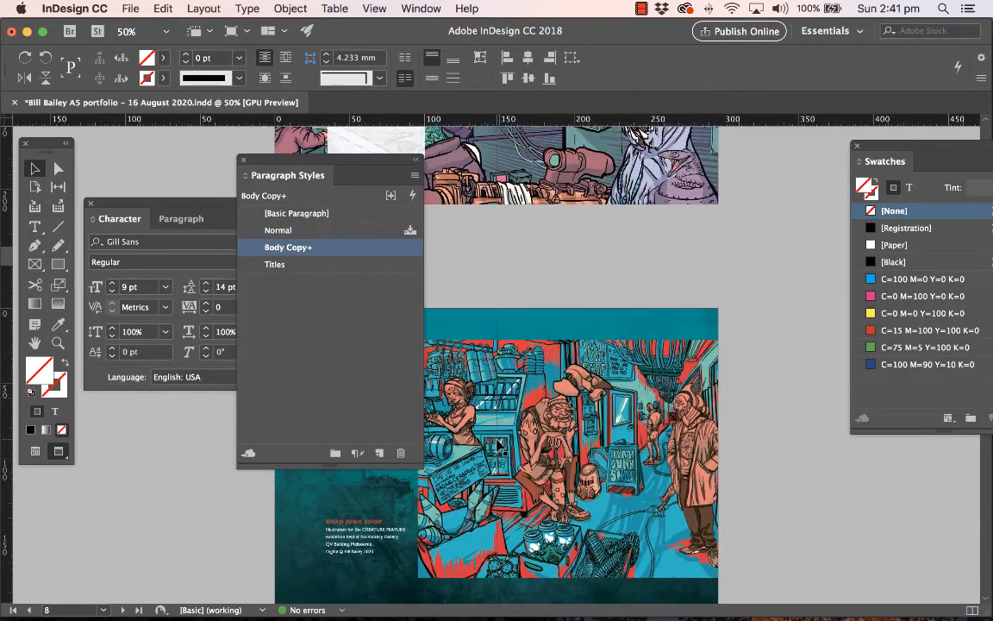
drag(376, 167, 714, 286)
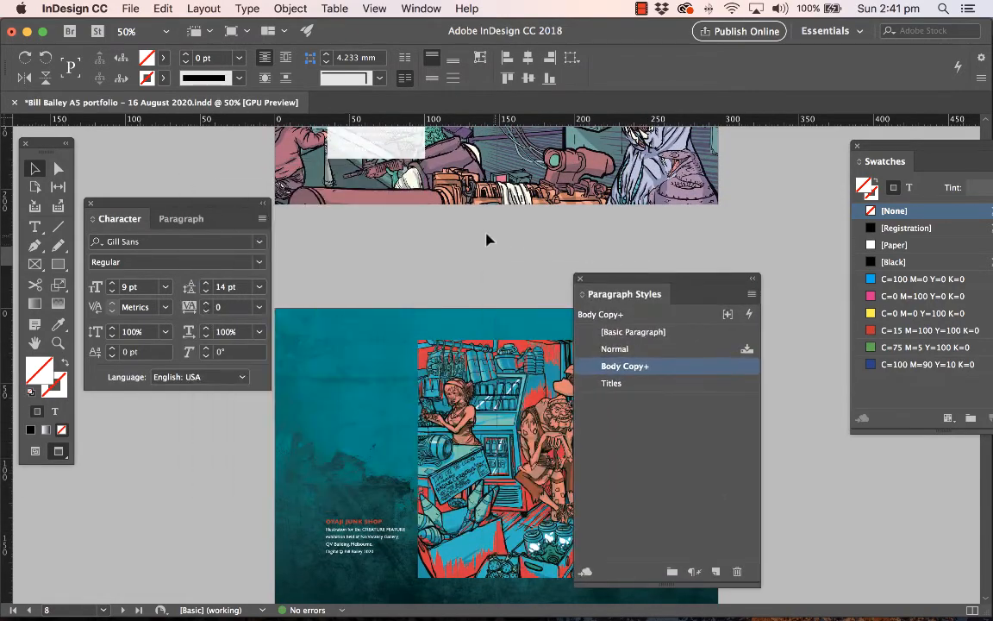
scroll(410, 244, up, 2)
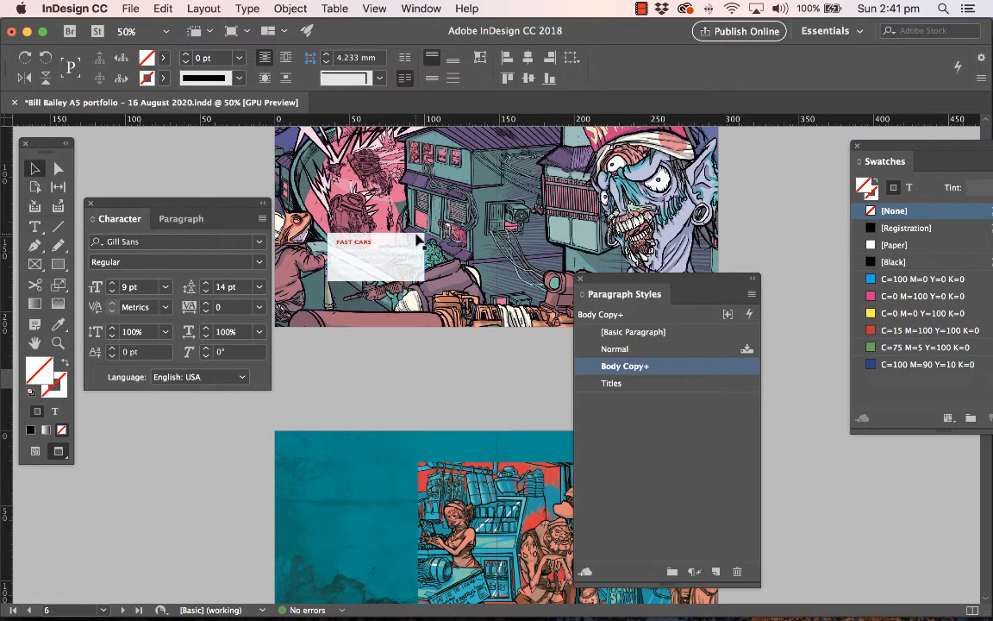
click(412, 238)
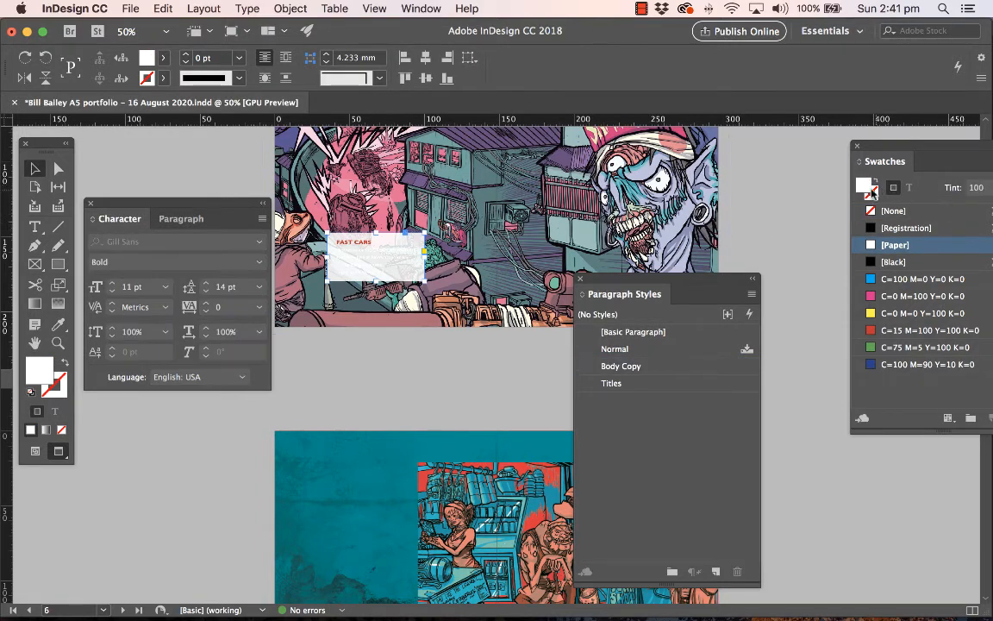
click(871, 262)
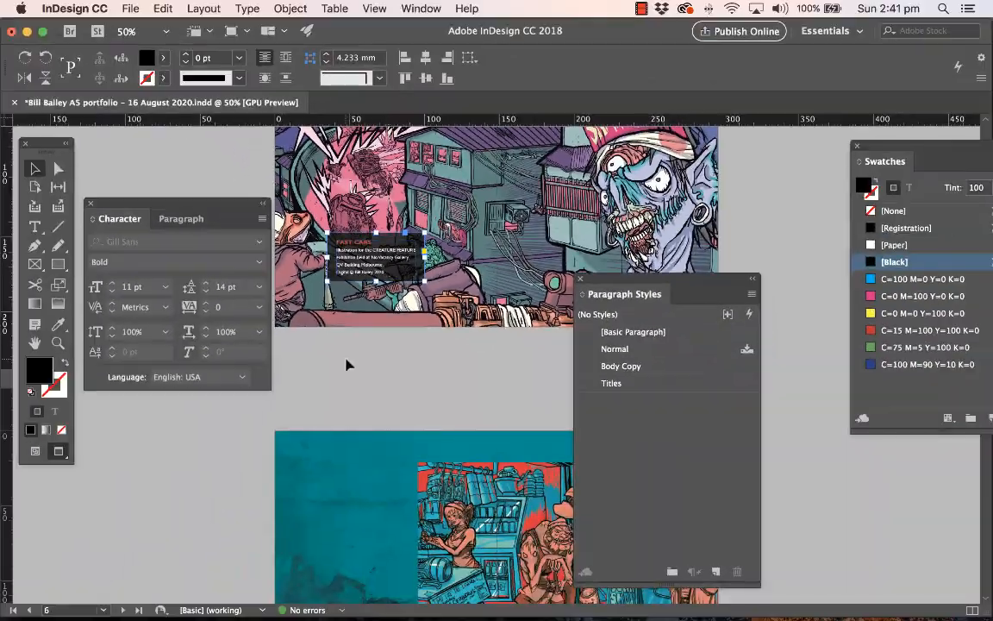
click(363, 471)
Color the artist name and contact details text on page 14 with [Paper]
scroll(375, 363, down, 20)
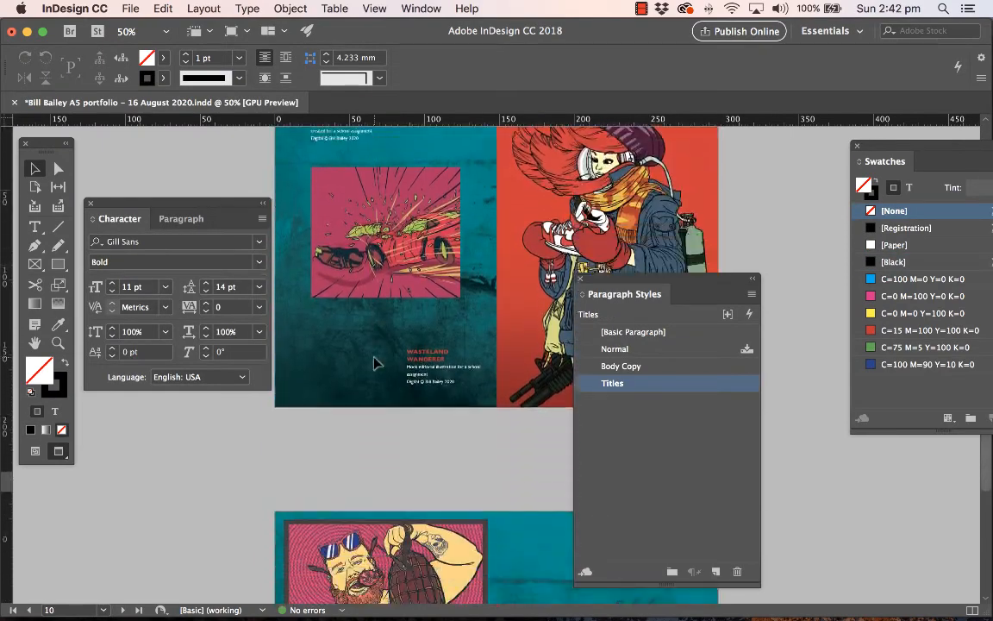
scroll(376, 363, down, 8)
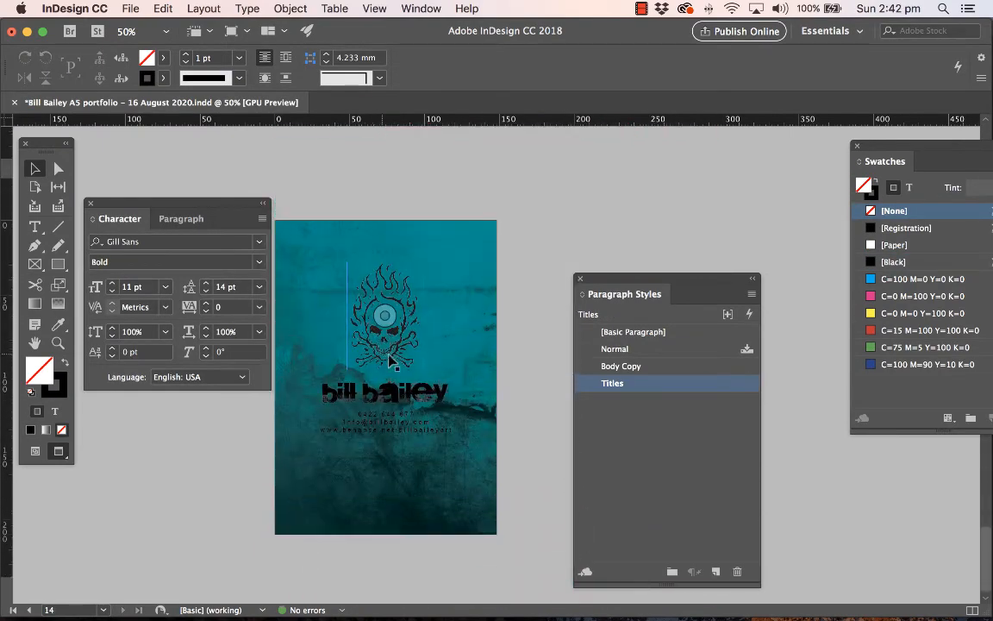
click(407, 396)
shift+click(427, 435)
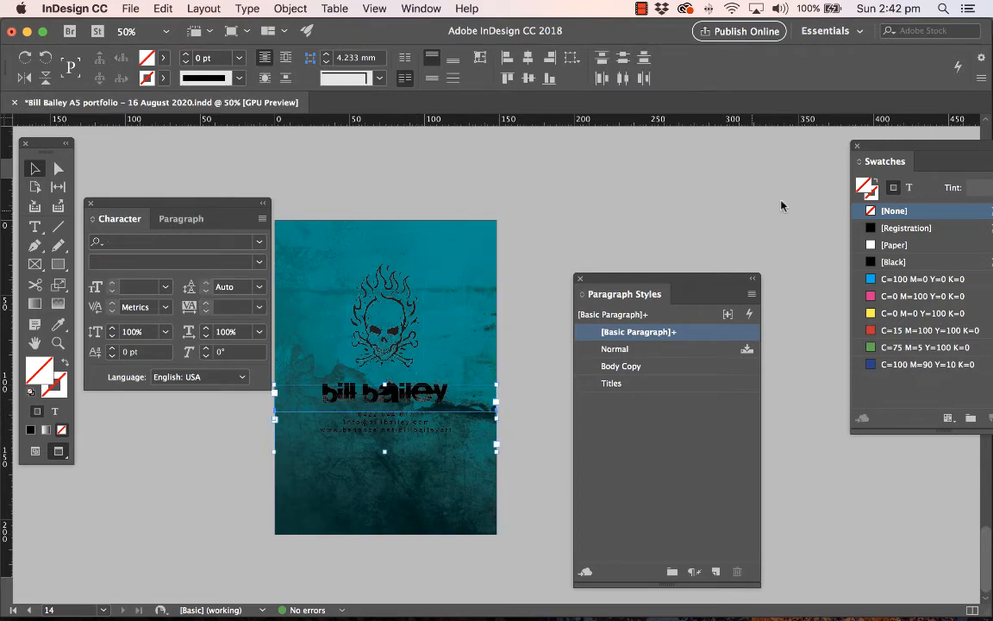
click(907, 188)
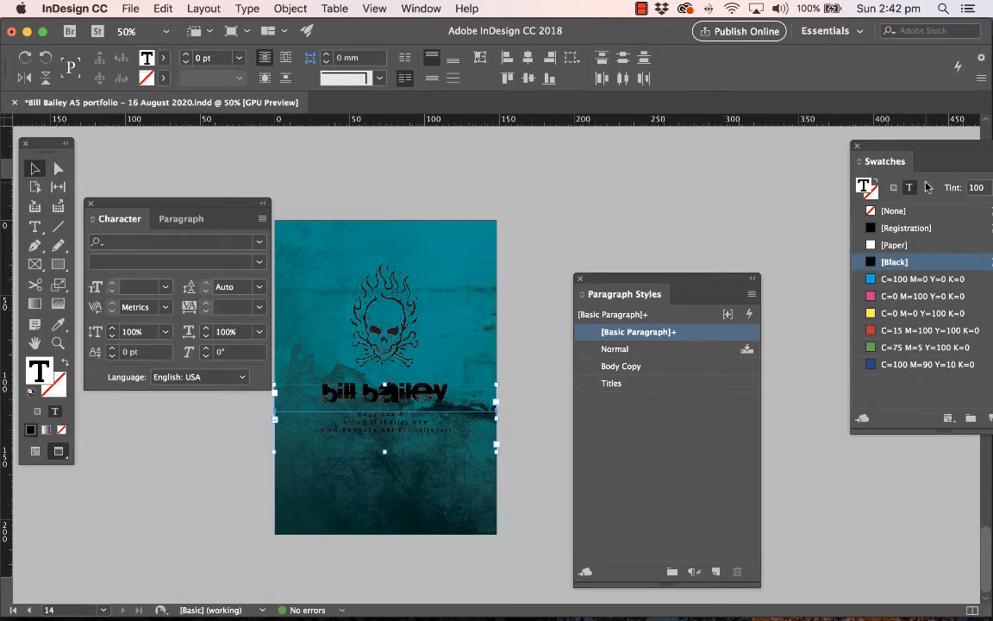
click(894, 245)
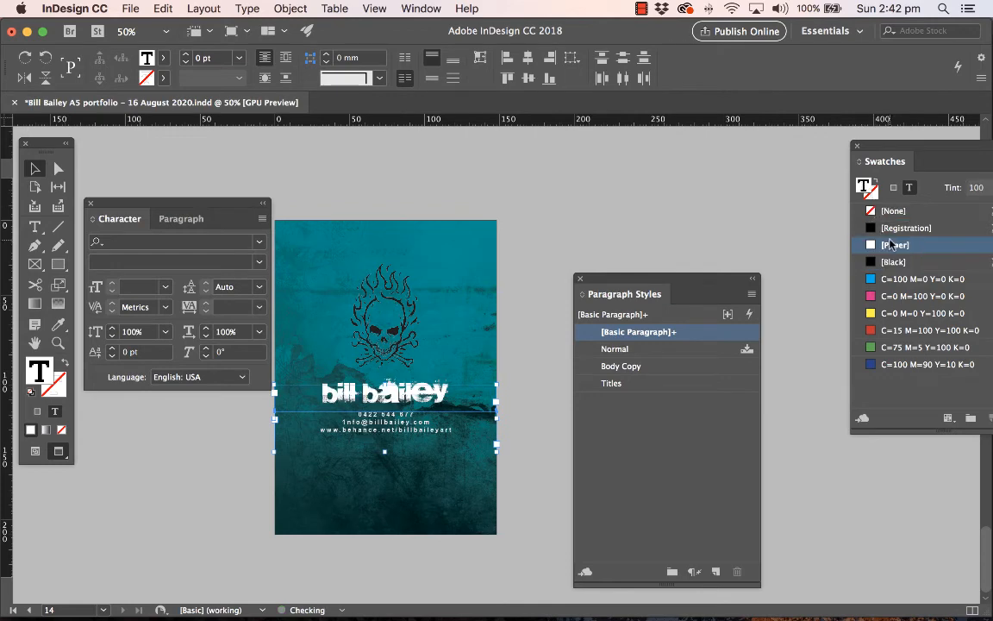
Replace the black skull logo on page 14 with Bill Bailey Skull Logo - reversed.png and deselect it
key(Escape)
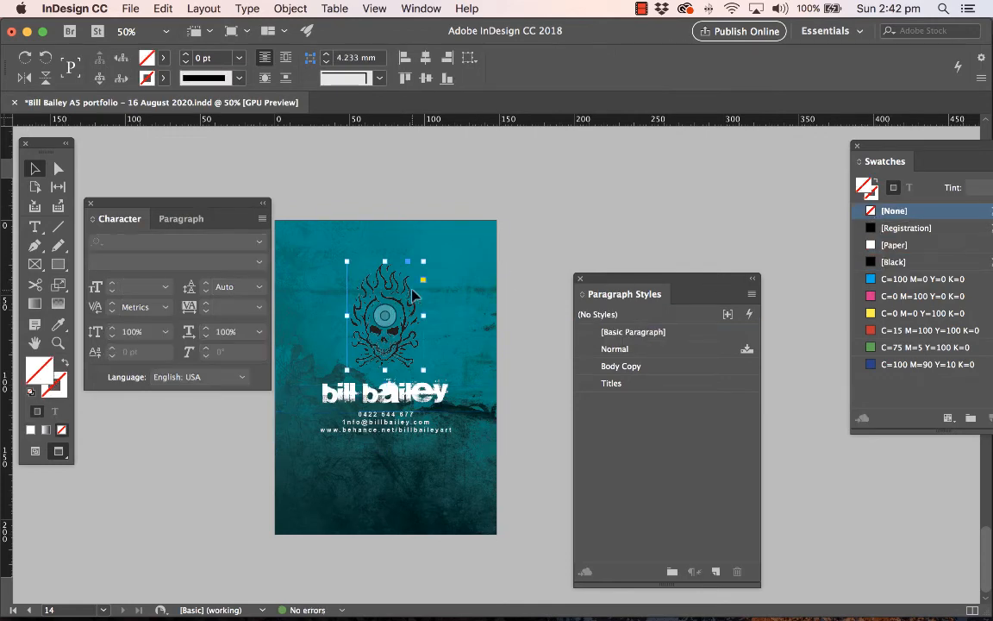
key(super+d)
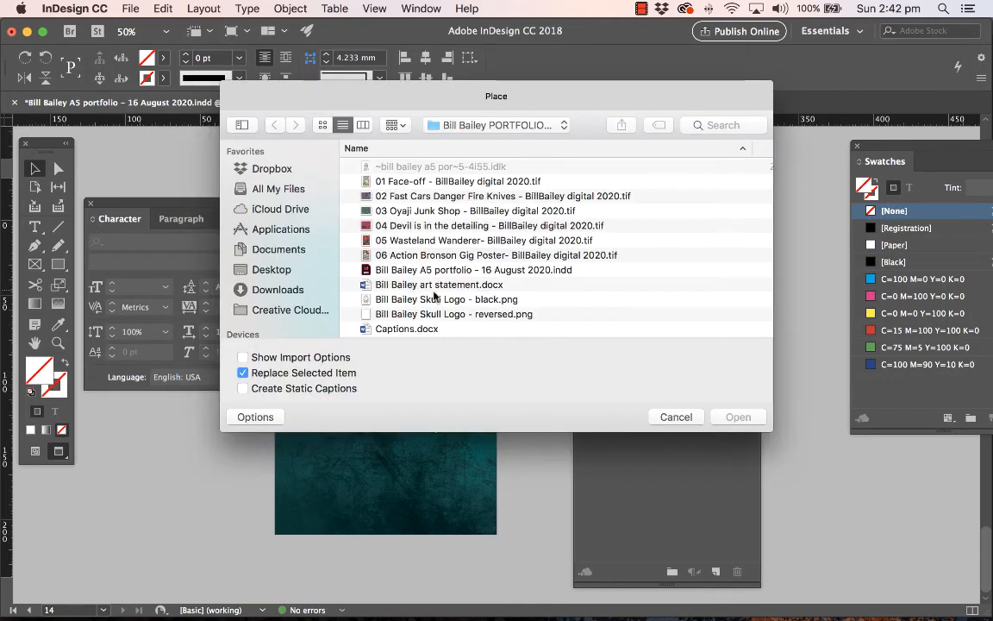
double_click(478, 315)
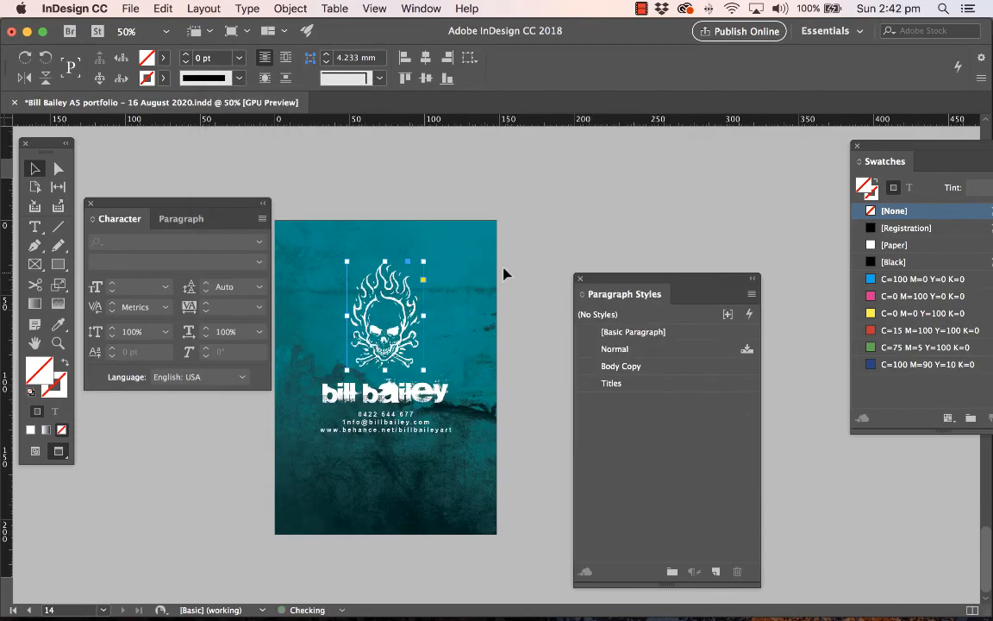
click(510, 250)
Review the recolored text, logos and caption box from the back page up to the cover and page 2's spread
scroll(520, 220, up, 20)
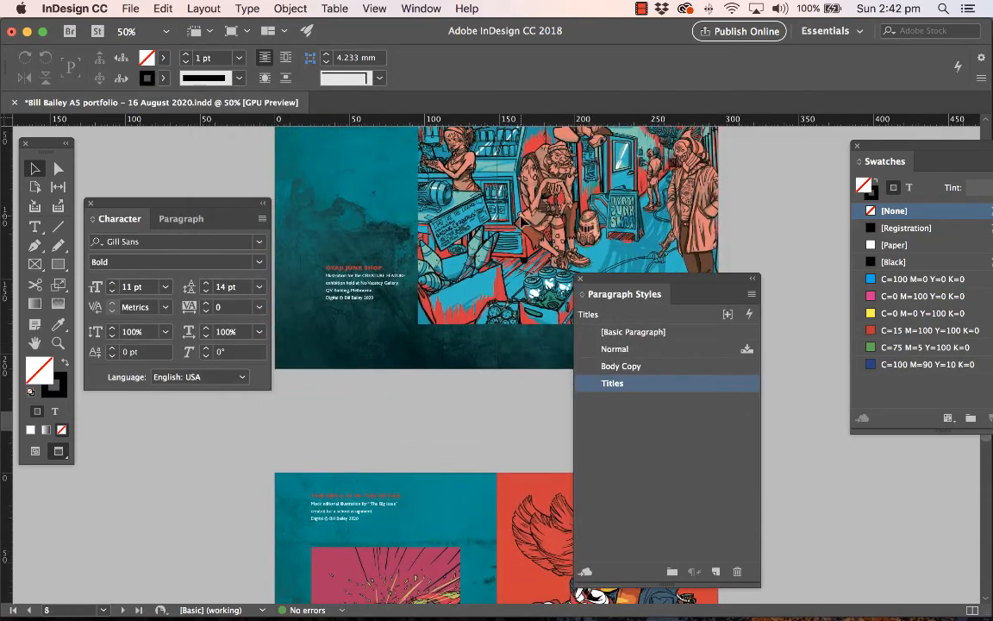
scroll(520, 221, up, 15)
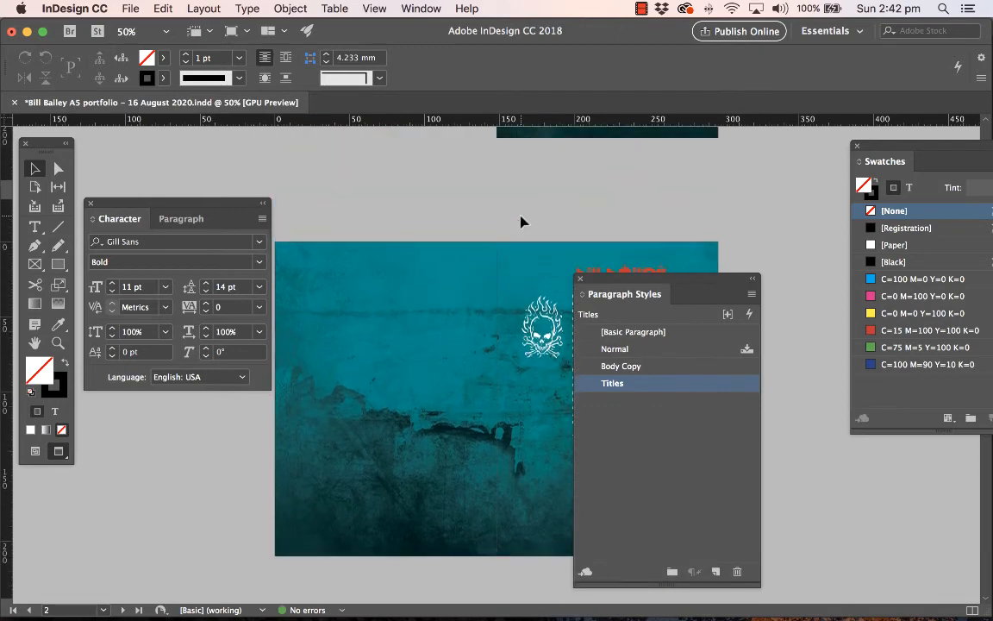
scroll(520, 222, up, 5)
scroll(520, 222, down, 10)
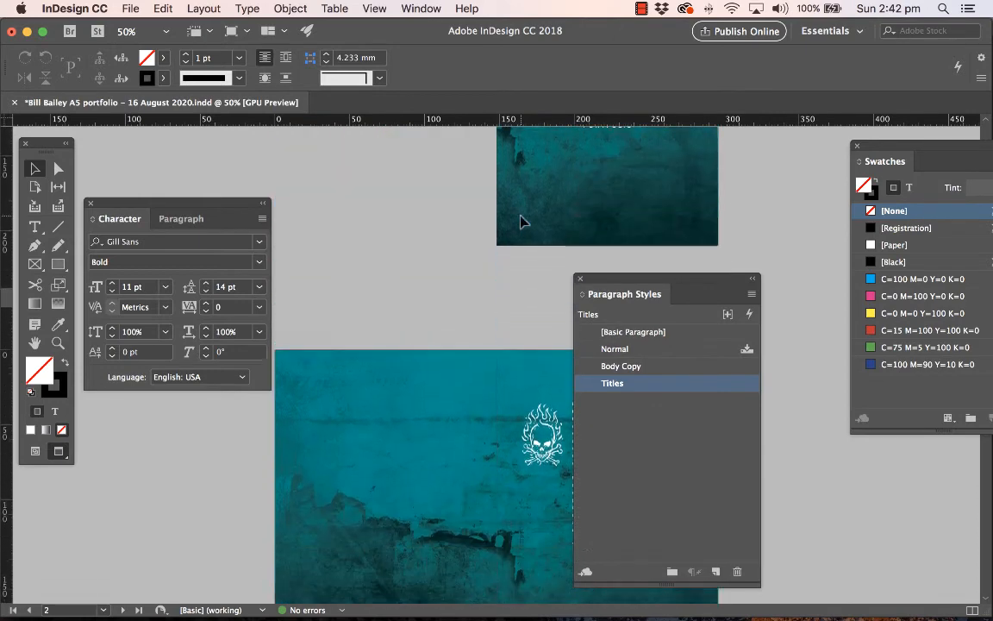
scroll(521, 222, down, 6)
scroll(520, 222, up, 4)
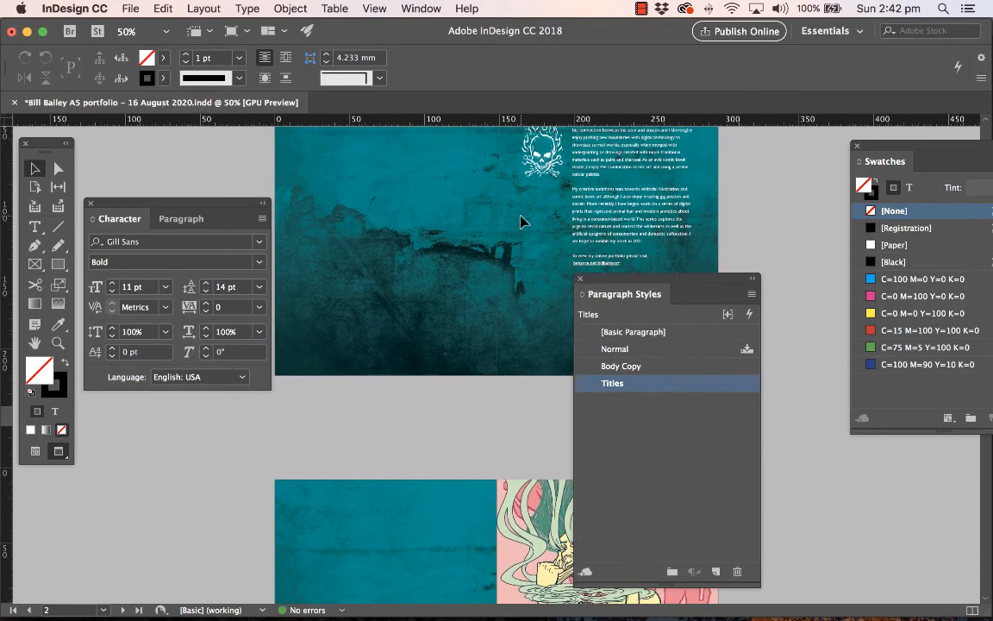
scroll(520, 221, up, 2)
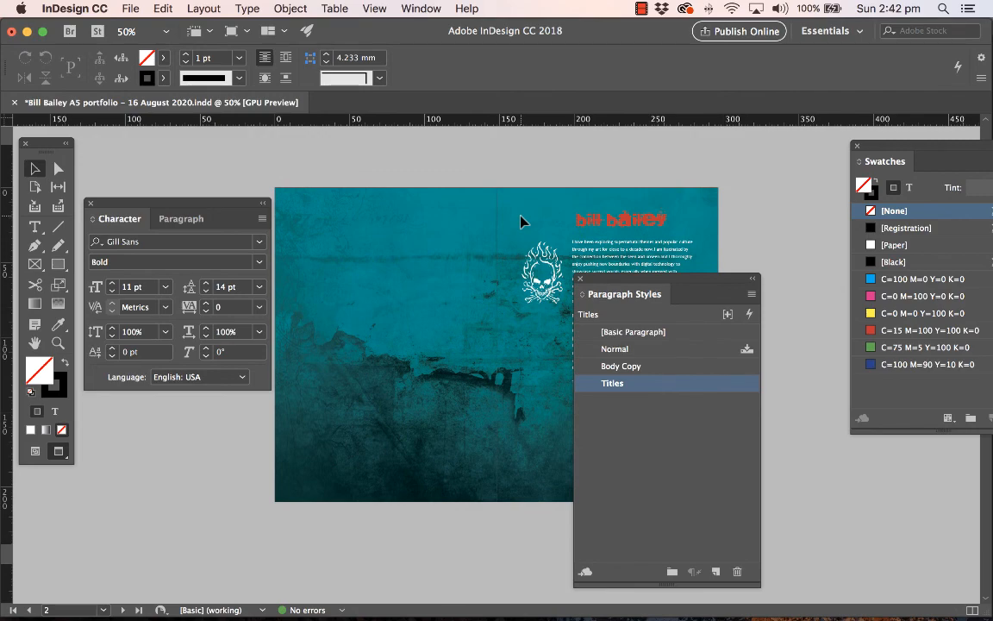